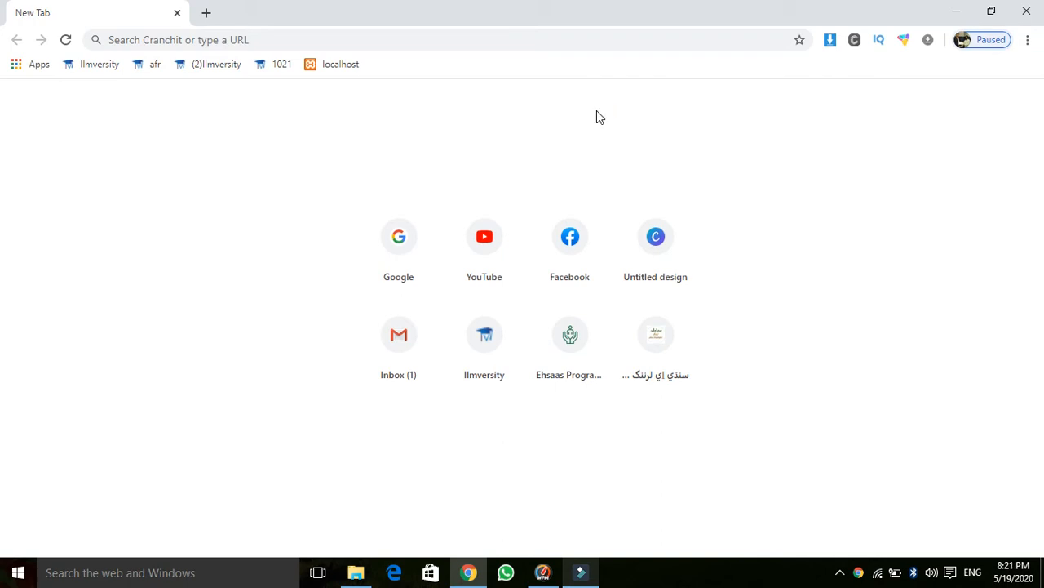
Step: Load fiverr.com in the browser and put the cursor in the home page search box
left_click(539, 20)
left_click(527, 39)
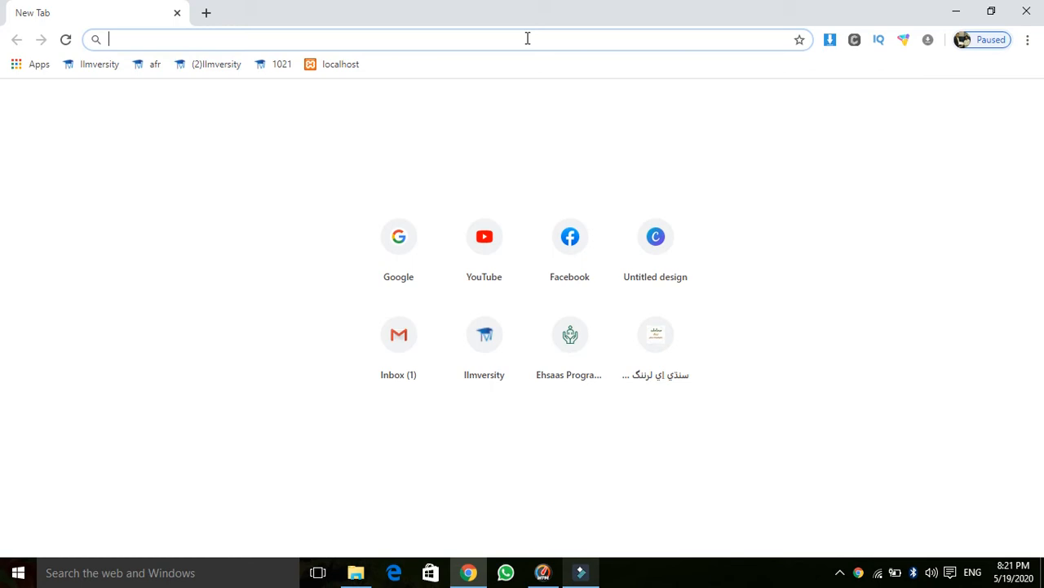
type("fiverr.com")
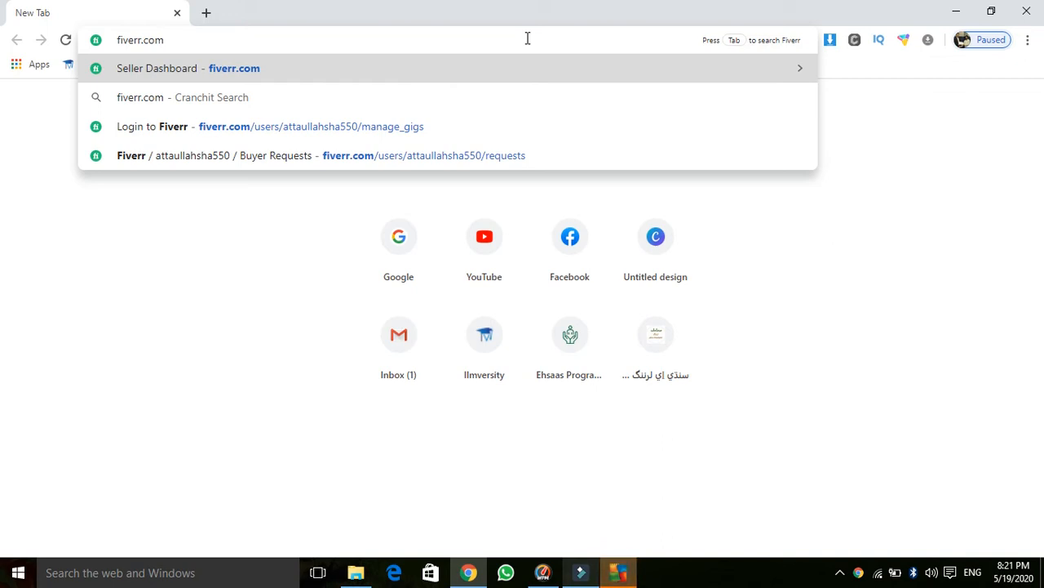
key("Return")
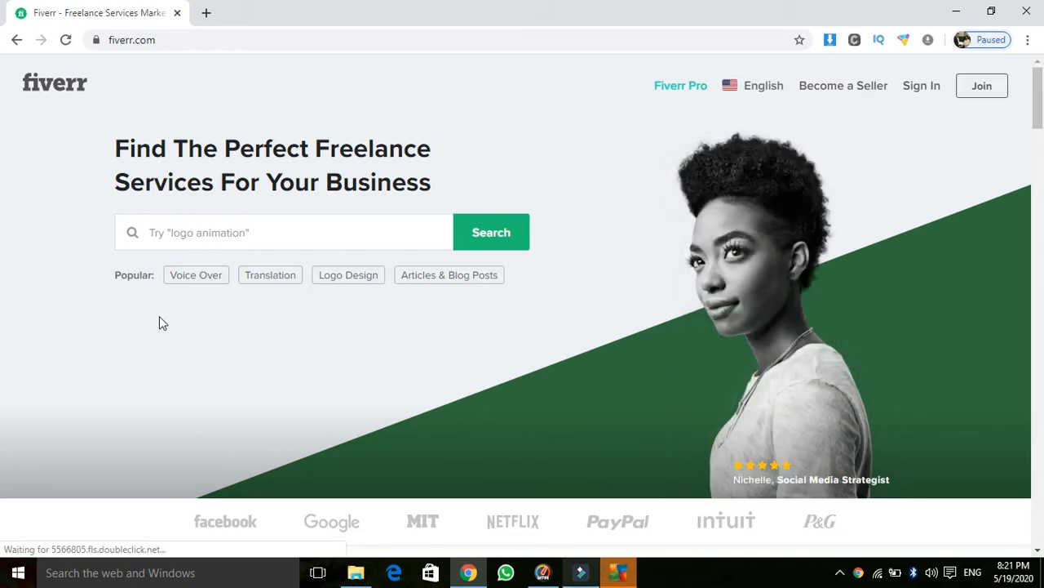
left_click(221, 237)
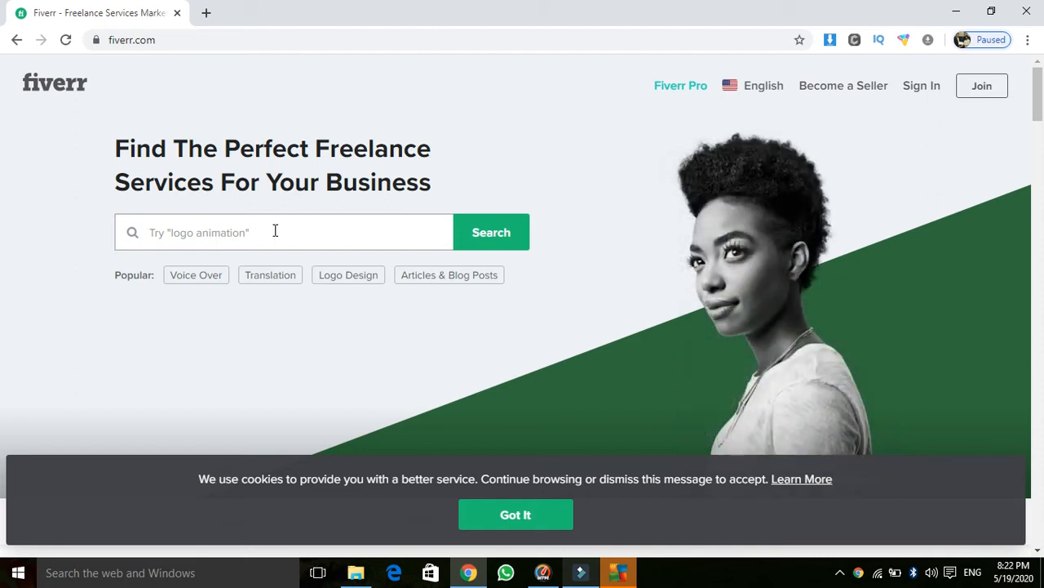
Step: Search Fiverr for 'data entery' and review the number of data entry gigs found
type("data en")
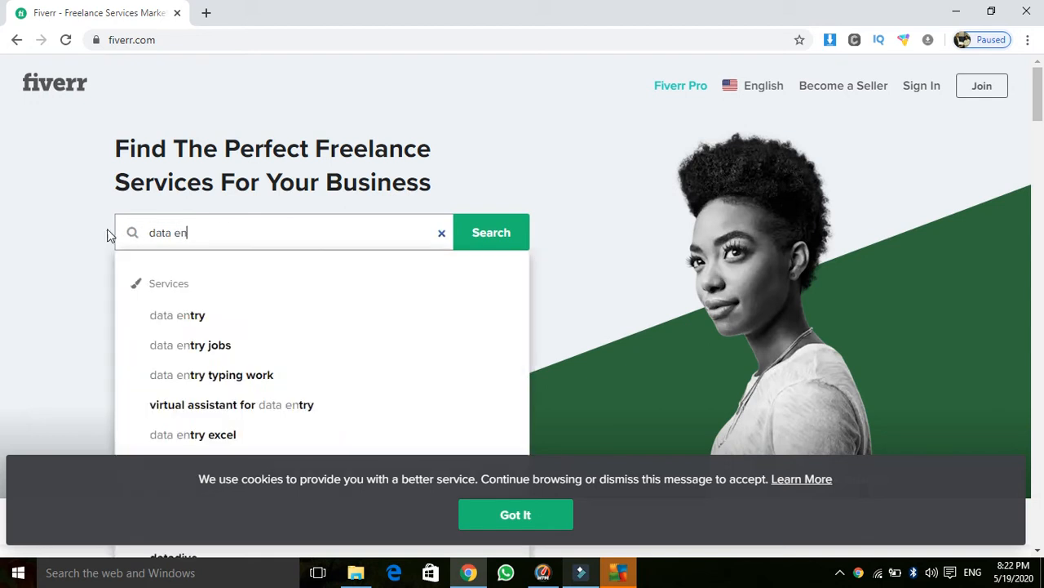
type("tery")
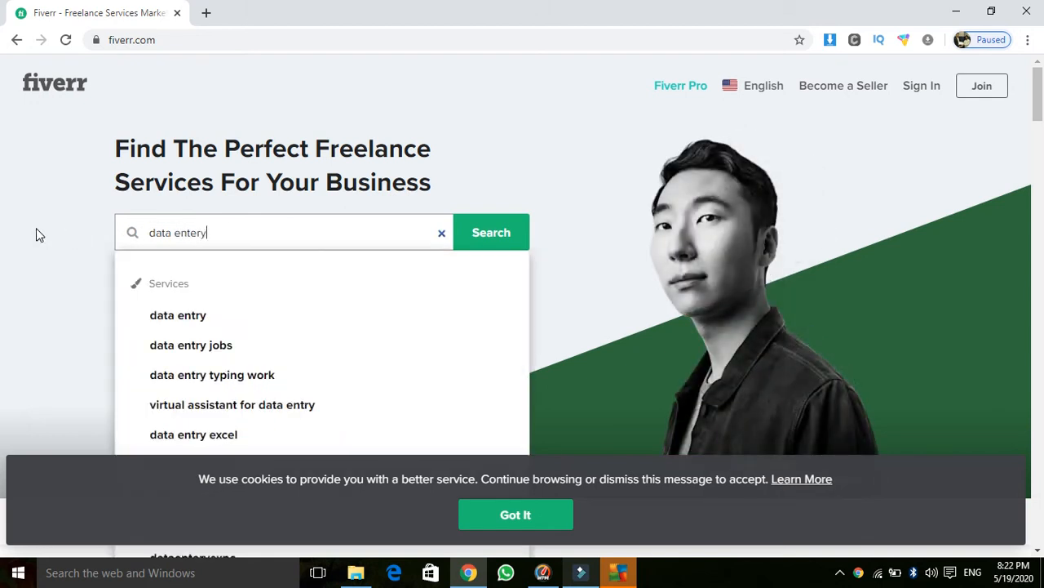
left_click(172, 319)
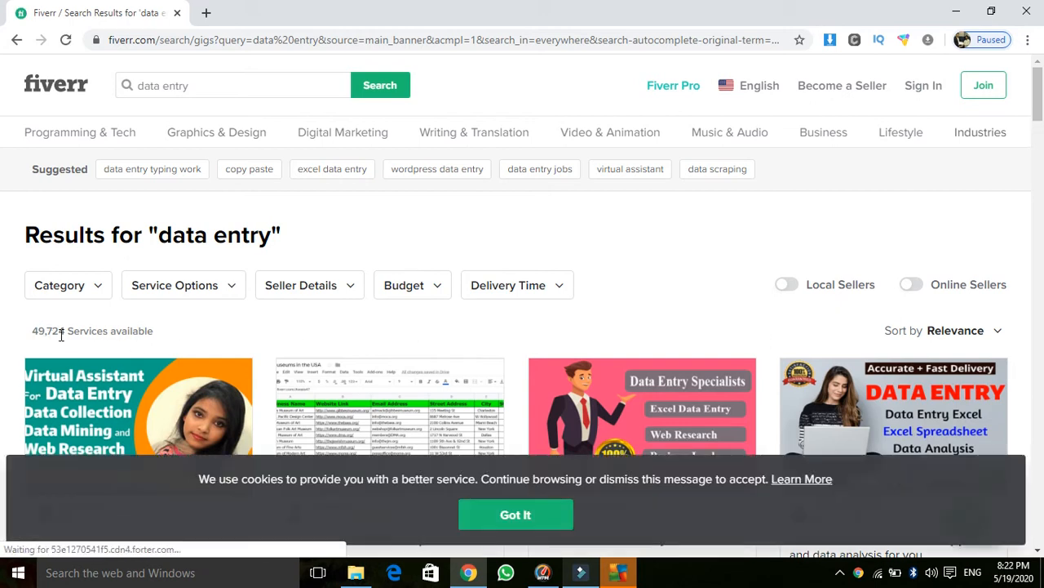
left_click_drag(36, 334, 44, 334)
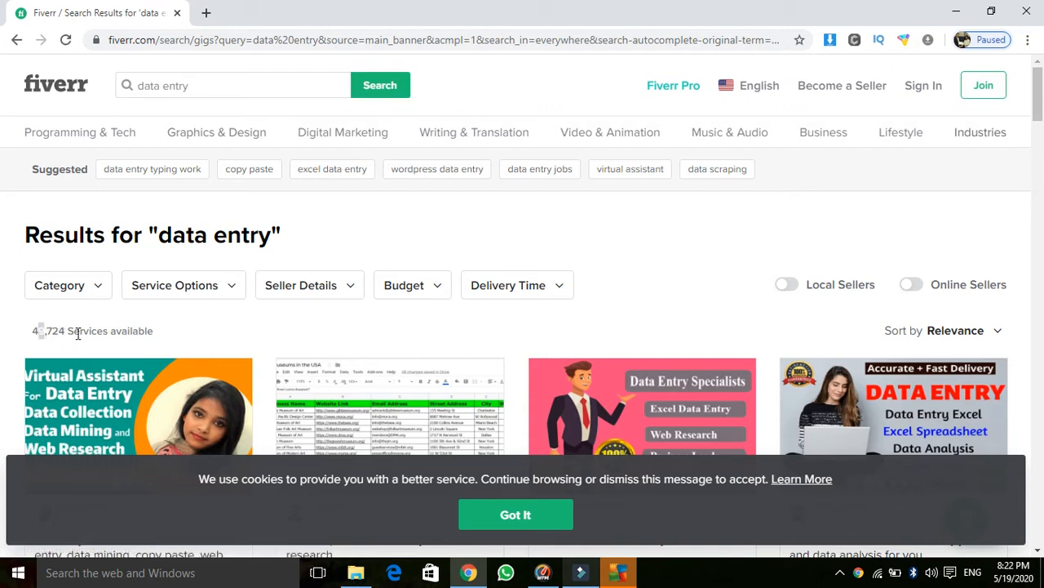
double_click(114, 331)
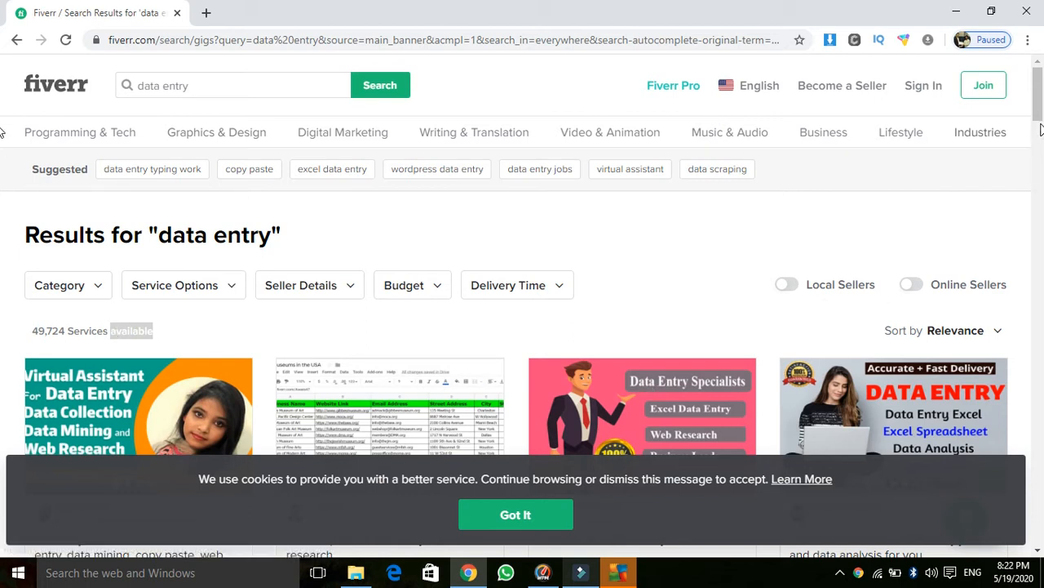
left_click_drag(1040, 118, 1039, 149)
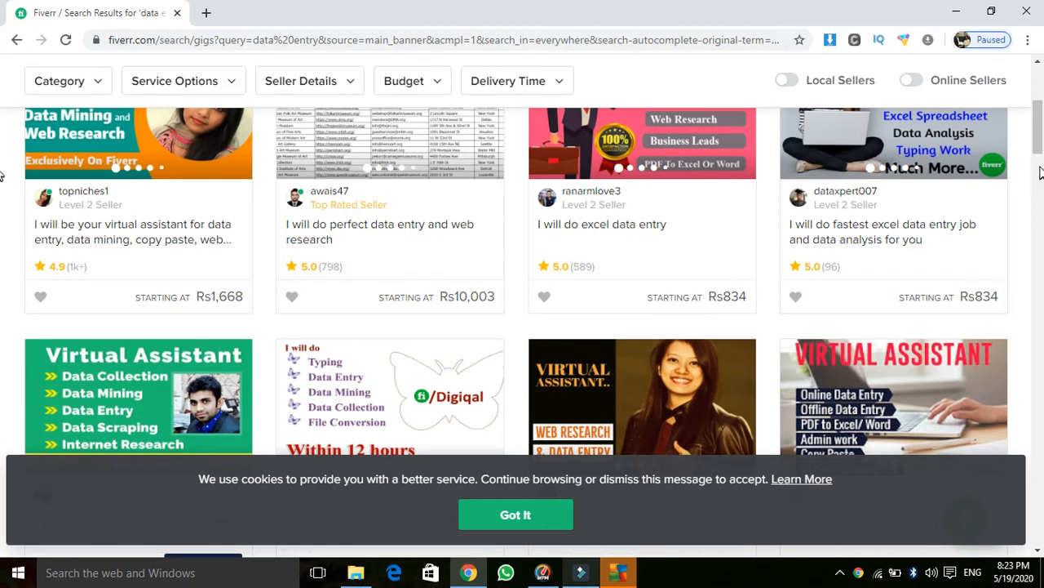
left_click_drag(1039, 149, 1040, 195)
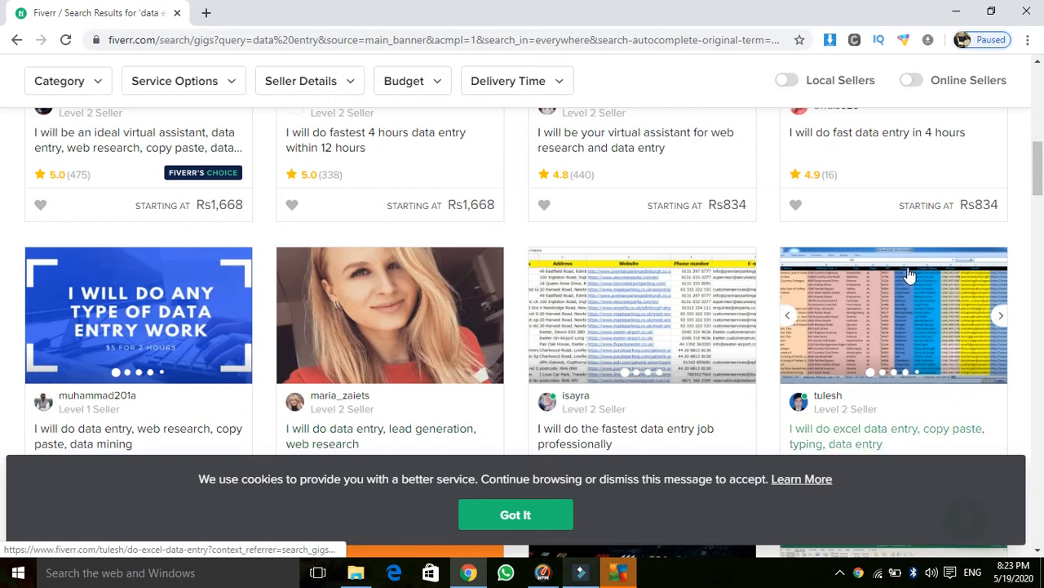
left_click_drag(1042, 174, 1041, 218)
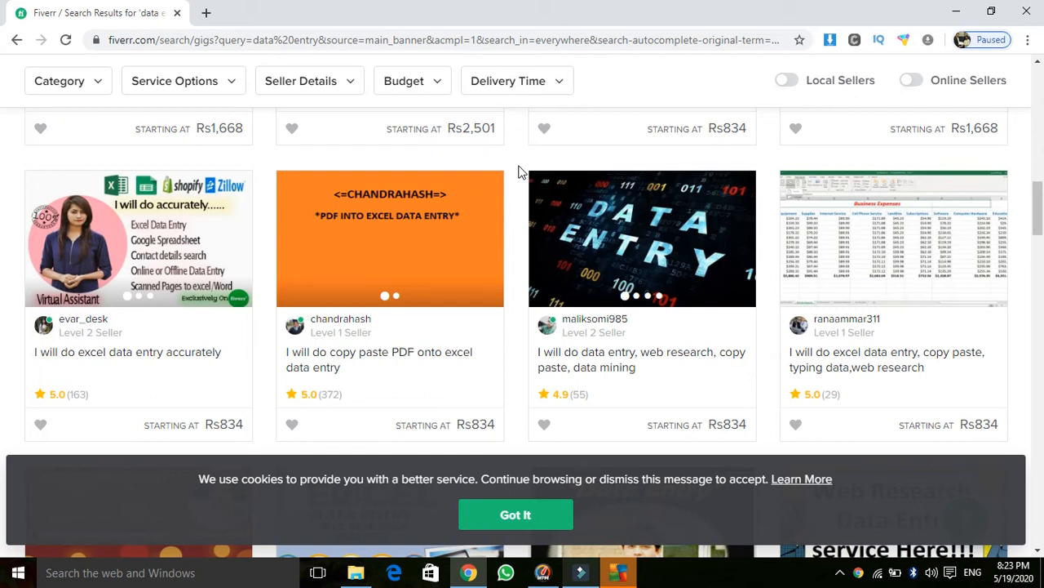
left_click_drag(1037, 218, 1037, 86)
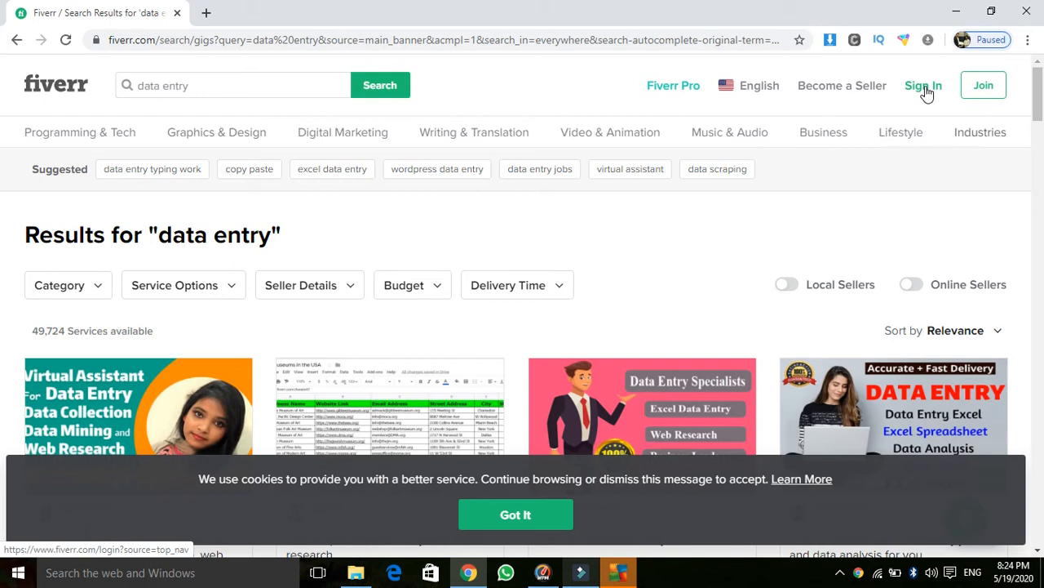
Step: Try joining Fiverr with a saved suggested email address, which gets rejected
left_click(977, 86)
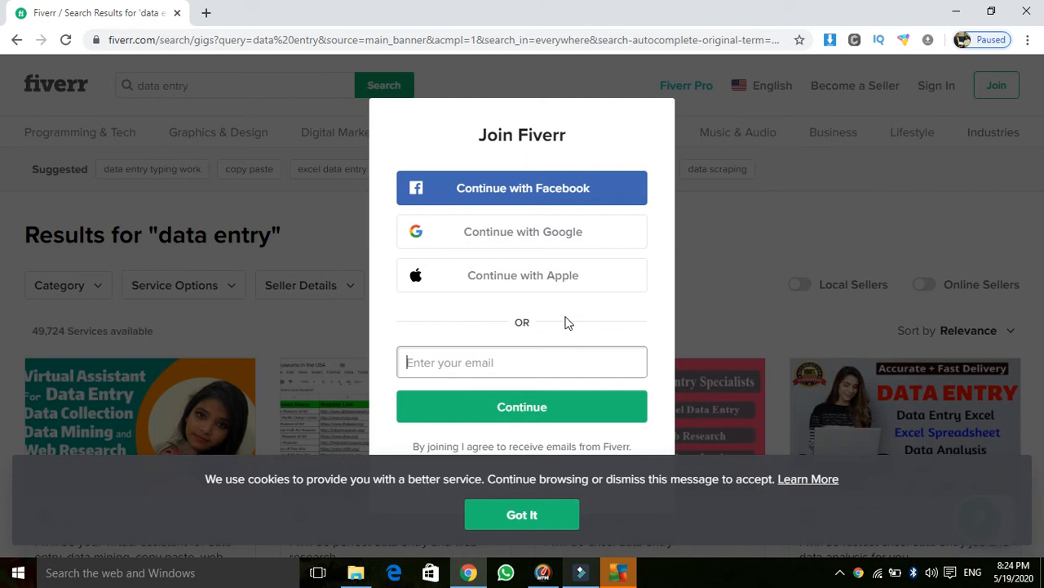
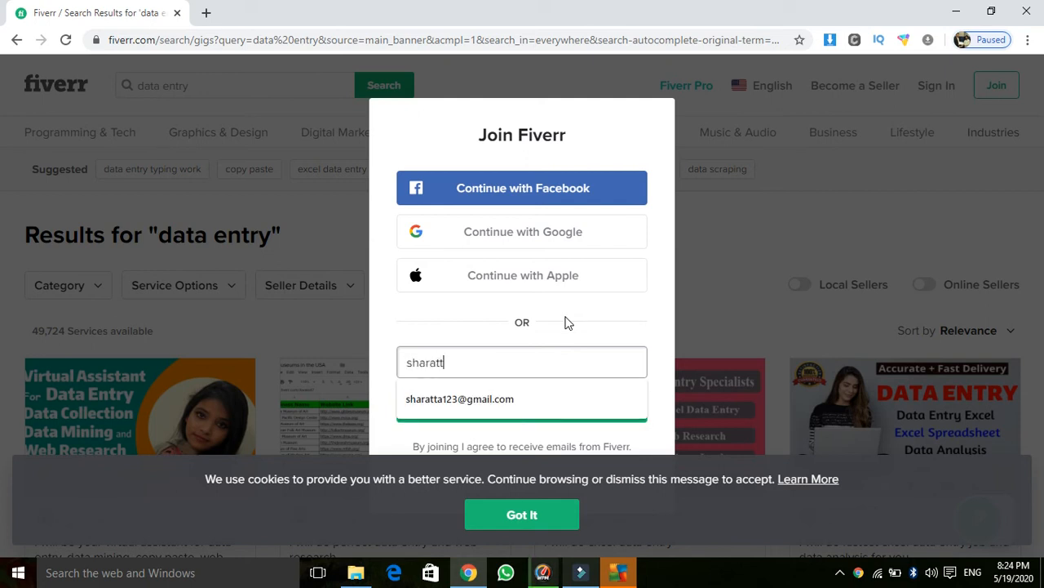
key("Down")
key("Return")
left_click(523, 412)
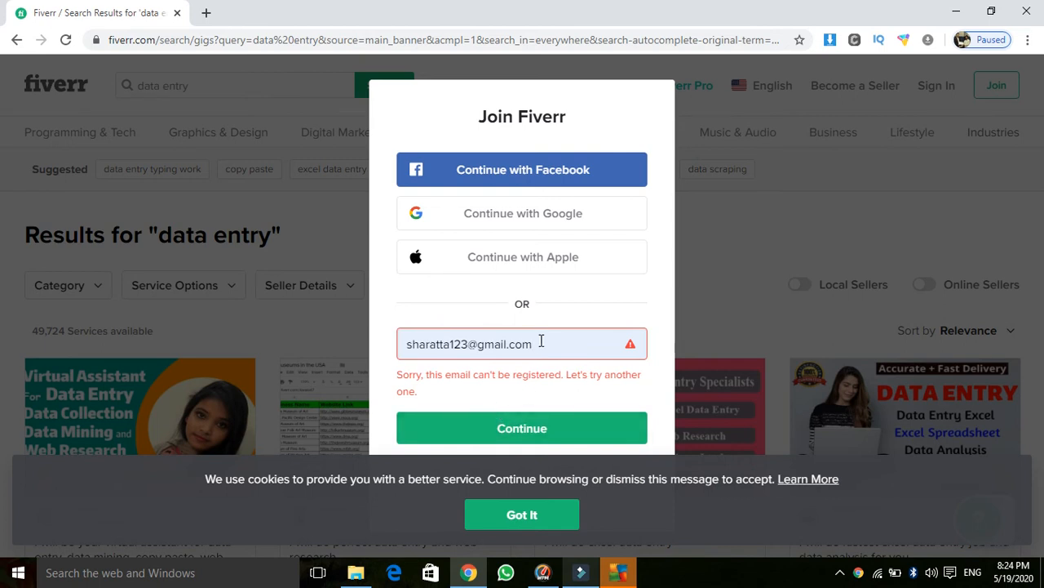
Step: Replace it with a different Gmail address and submit the sign-up again
left_click_drag(535, 343, 382, 346)
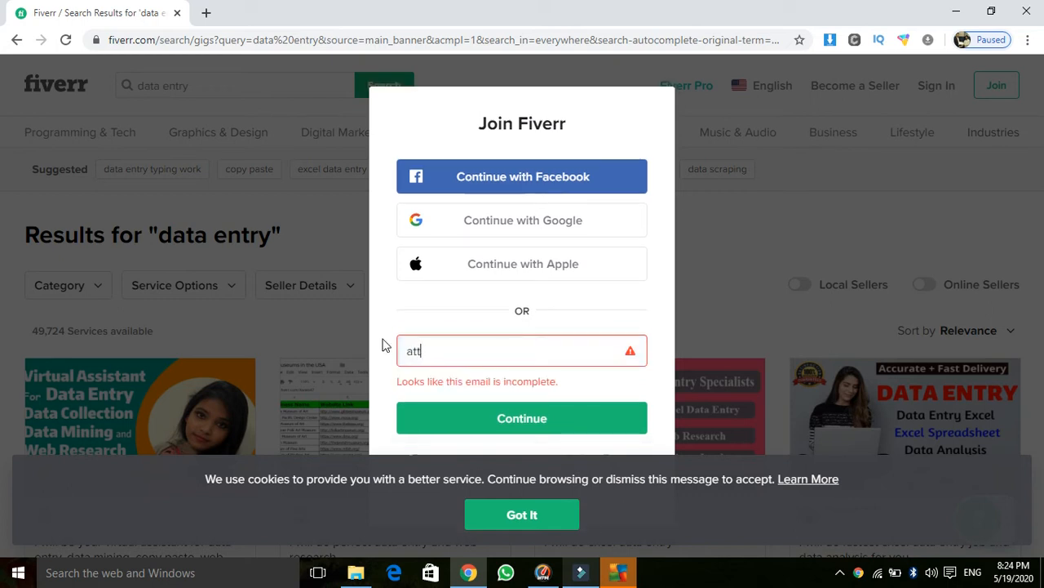
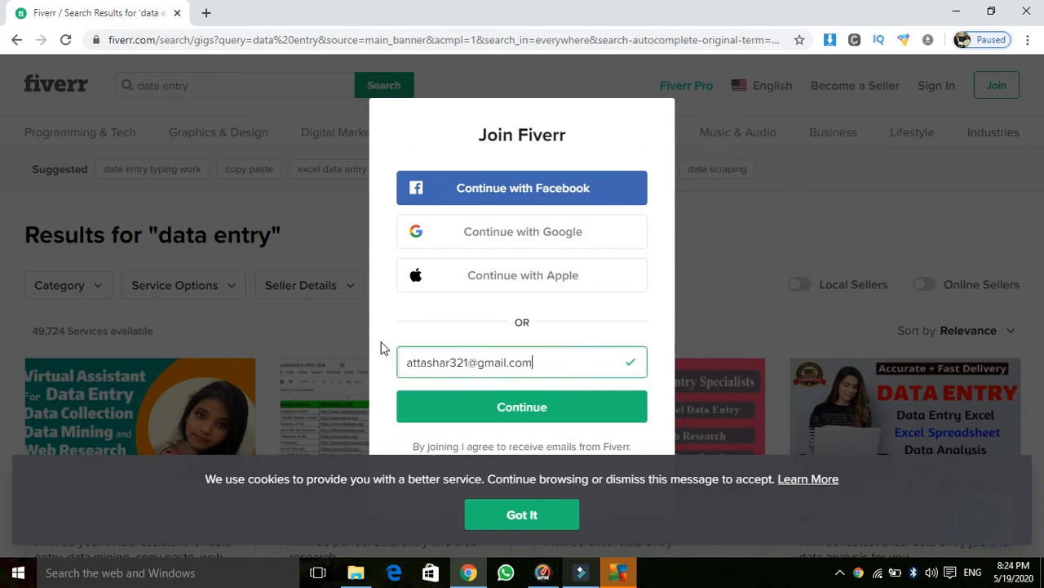
left_click(493, 419)
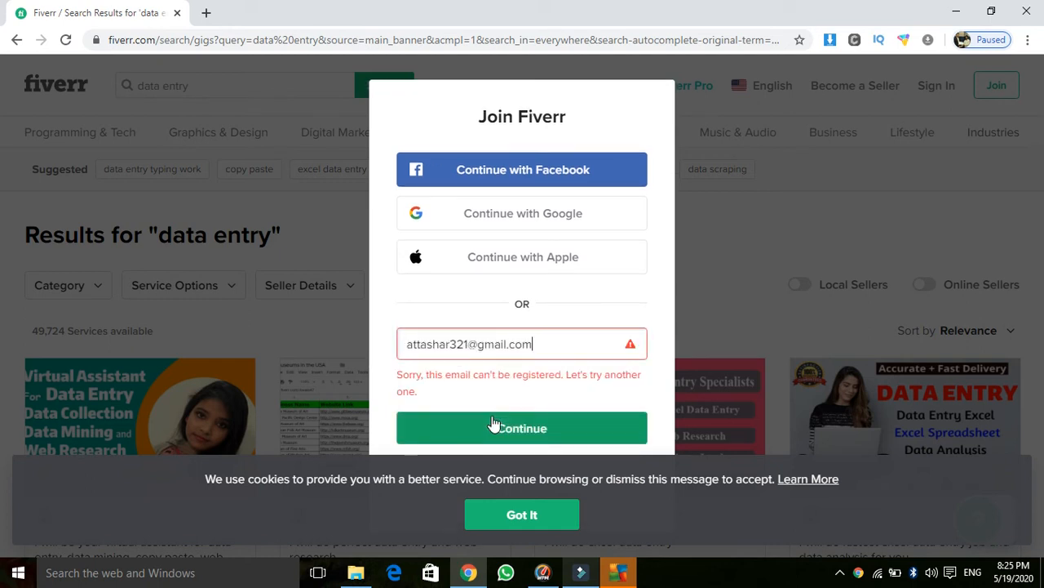
Step: Sign in with Google, switch to selling mode and list your gigs, showing the paused one
left_click(498, 228)
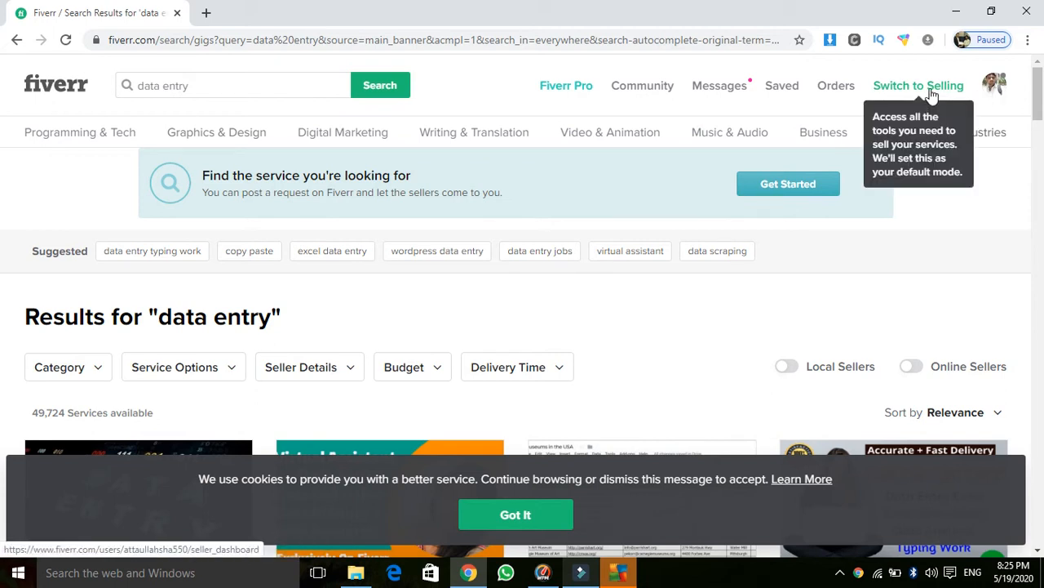
left_click(931, 95)
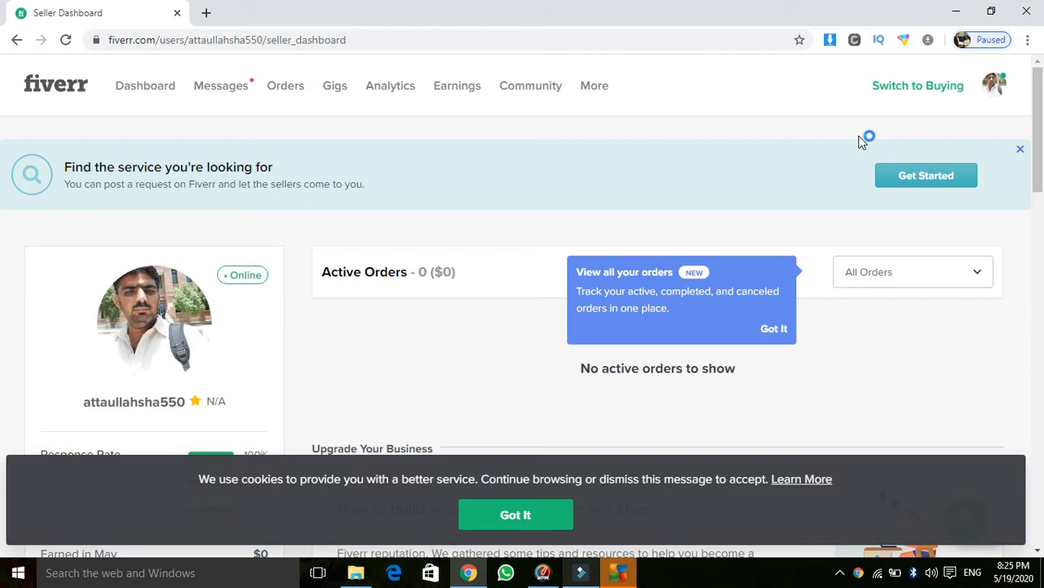
left_click(339, 90)
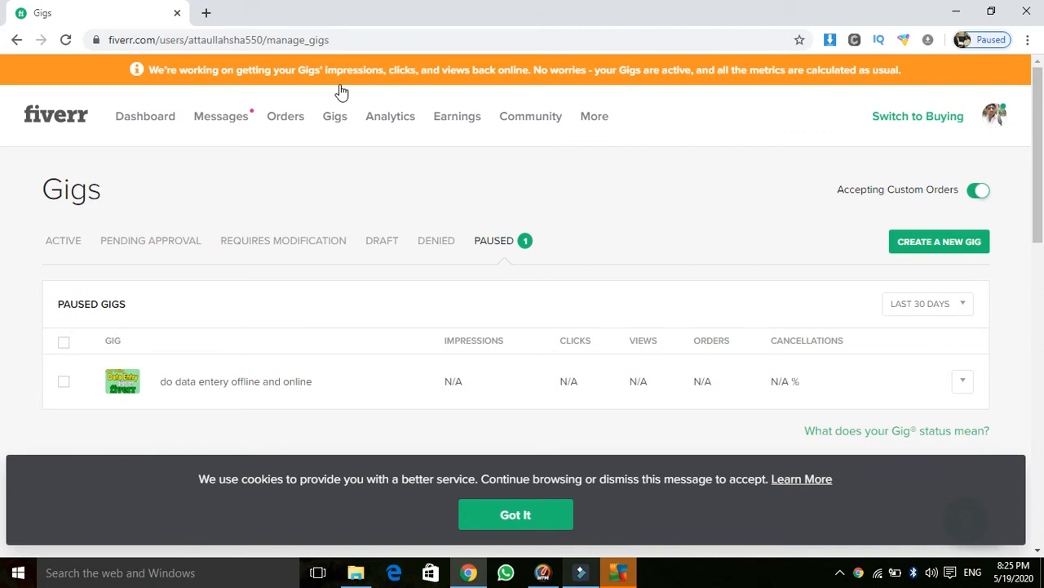
Step: Create a new gig and place the cursor in its empty Gig Title field
left_click(944, 244)
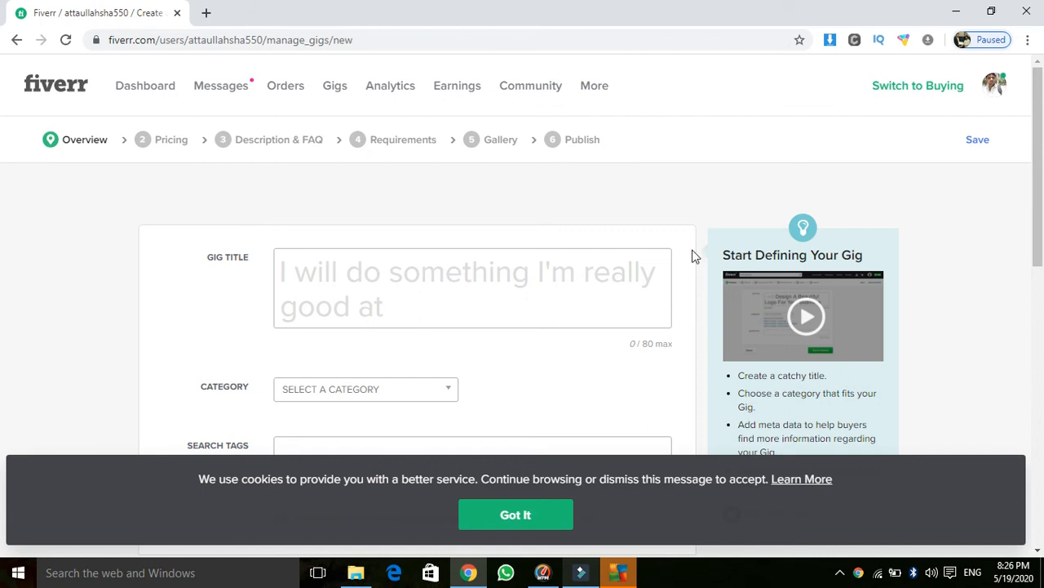
left_click(582, 279)
left_click_drag(1040, 154, 1040, 176)
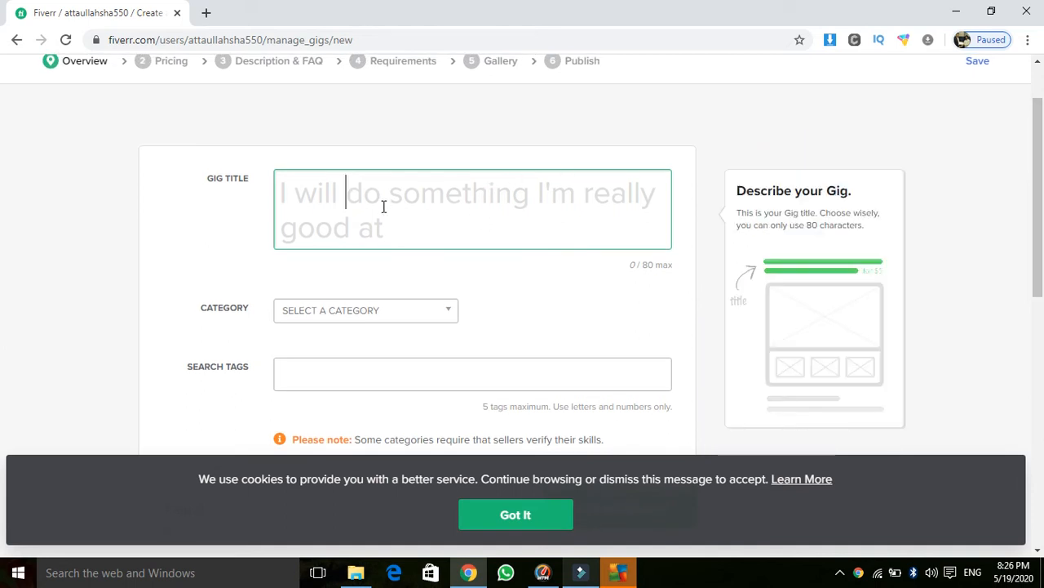
Step: Title the gig 'I will do online and off line data entery'
type("do")
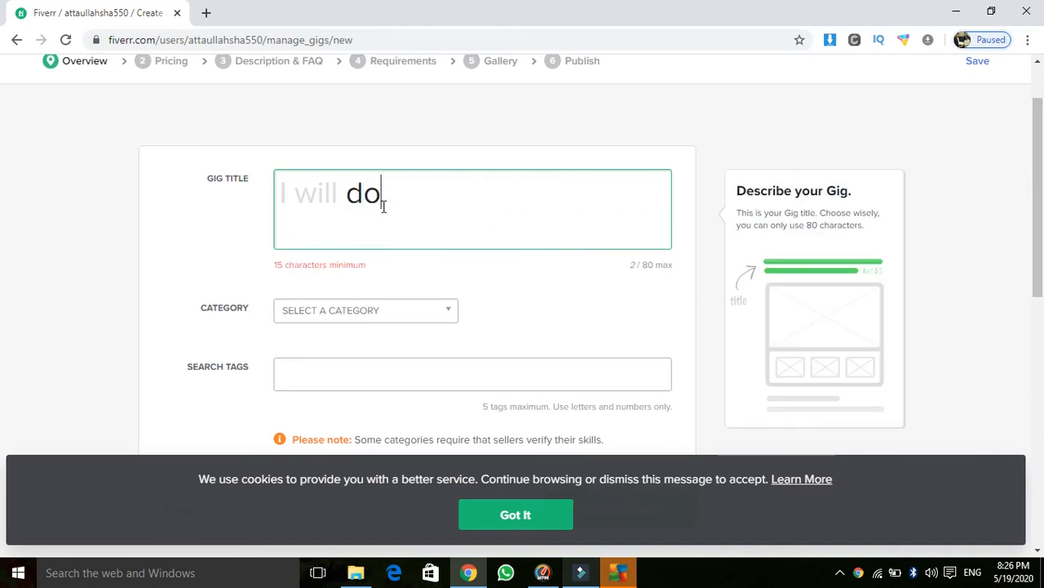
type(" online ")
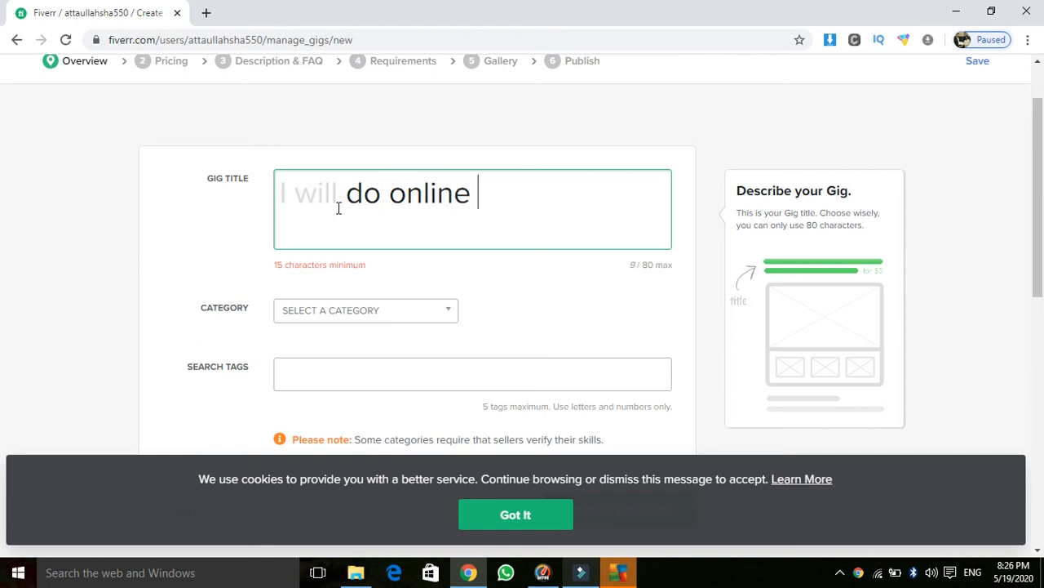
type("and off ")
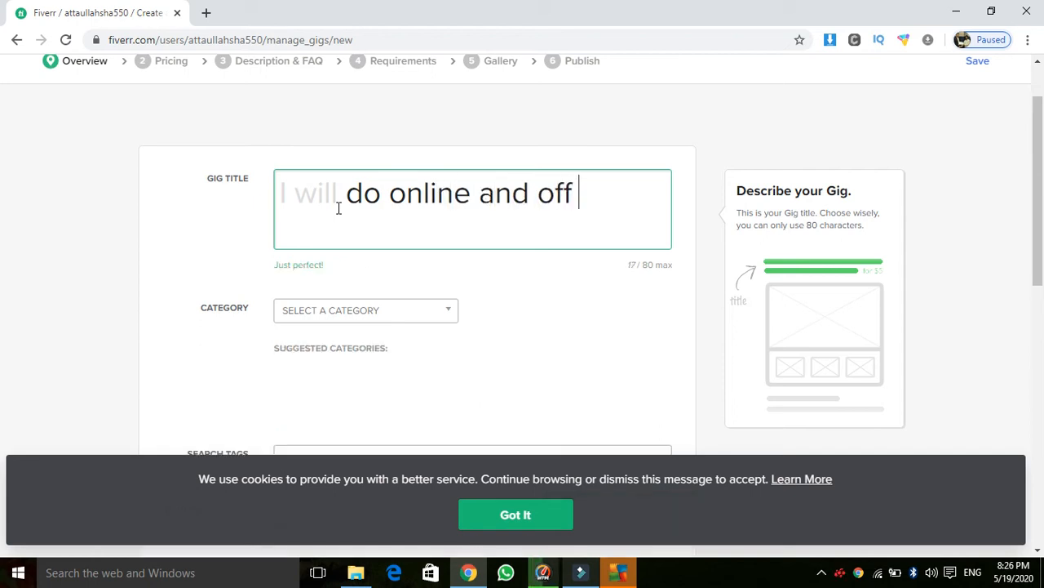
type("line data ent")
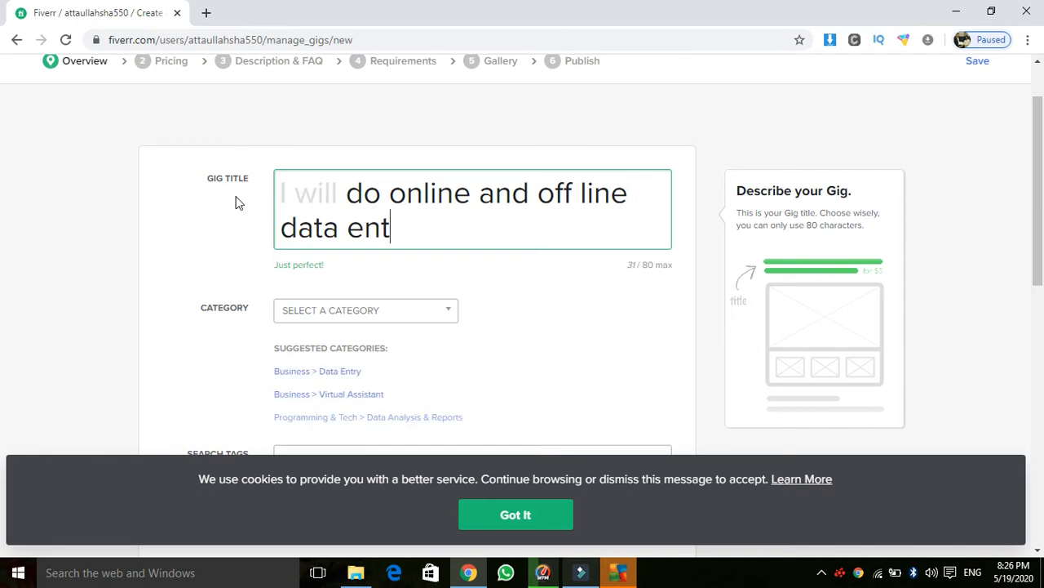
type("ery")
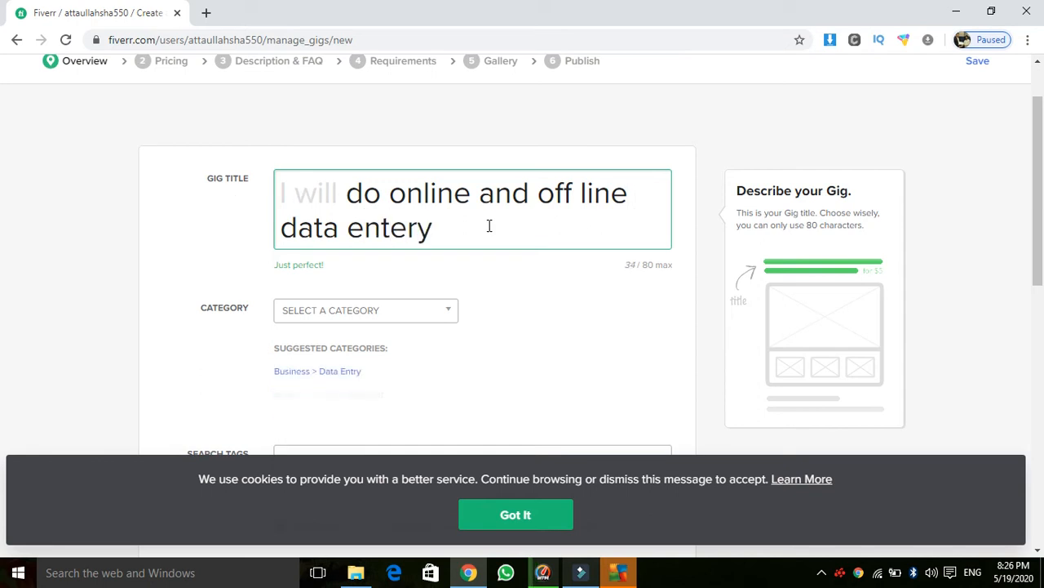
left_click(569, 315)
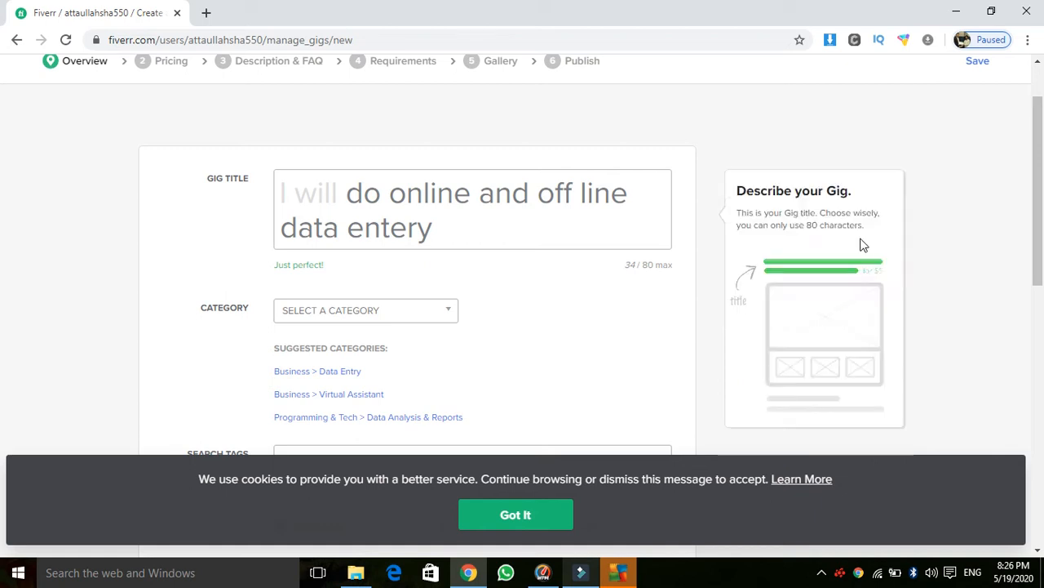
scroll(1038, 159, "down", 2)
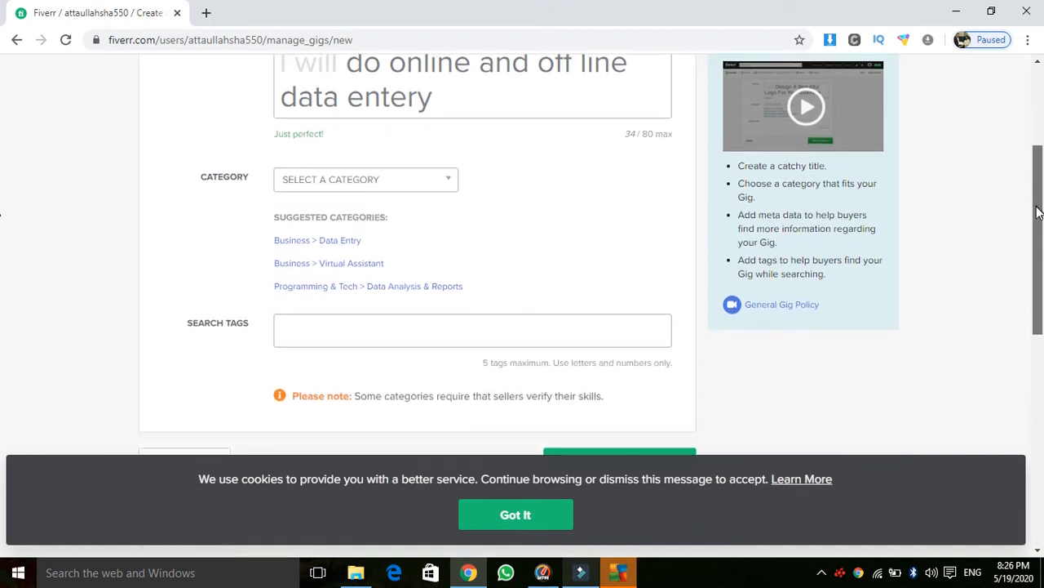
Step: Set the gig category to Business with the Data Entry subcategory
left_click(452, 173)
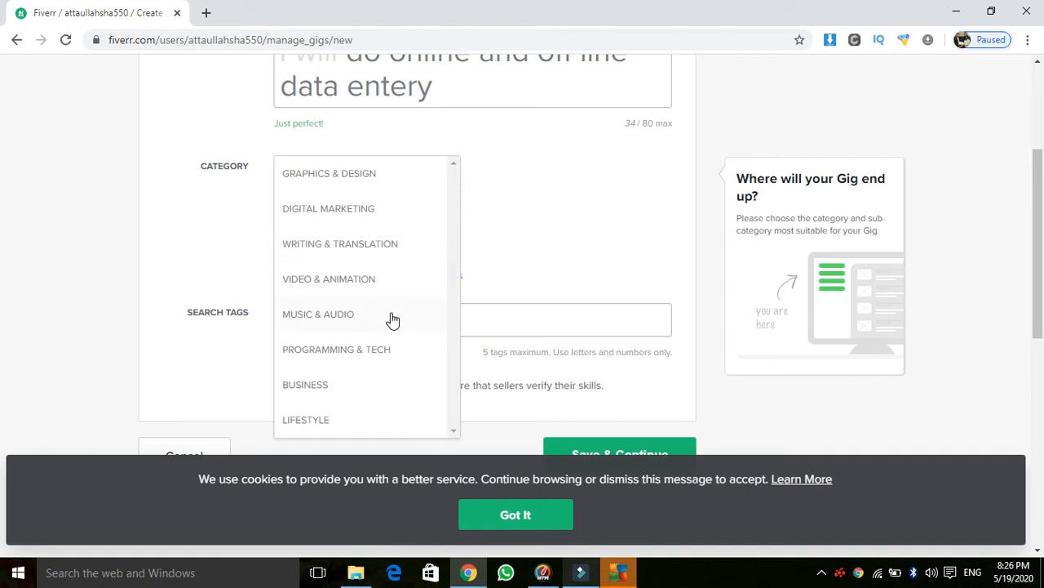
left_click(326, 389)
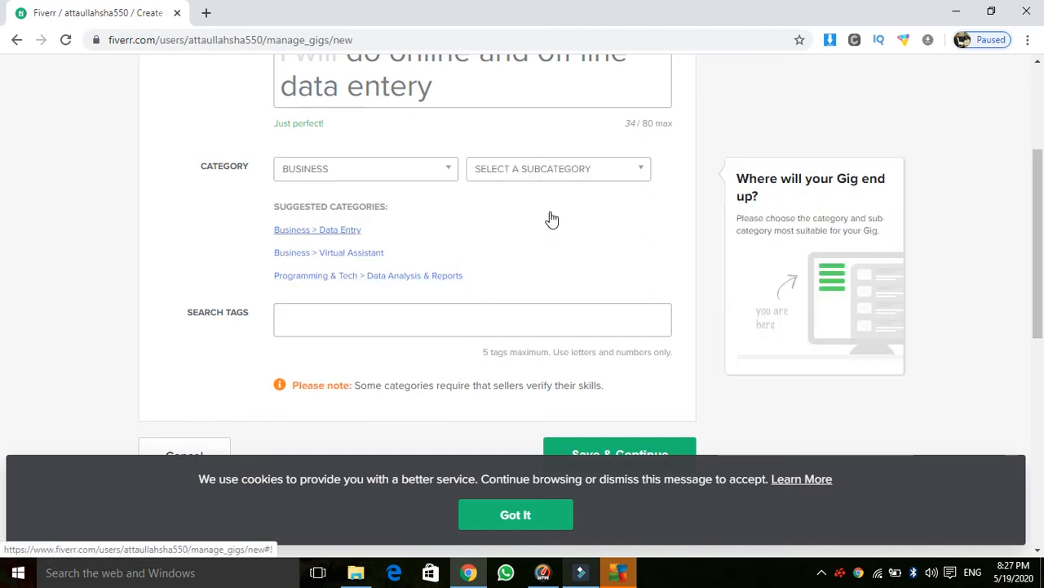
left_click(564, 173)
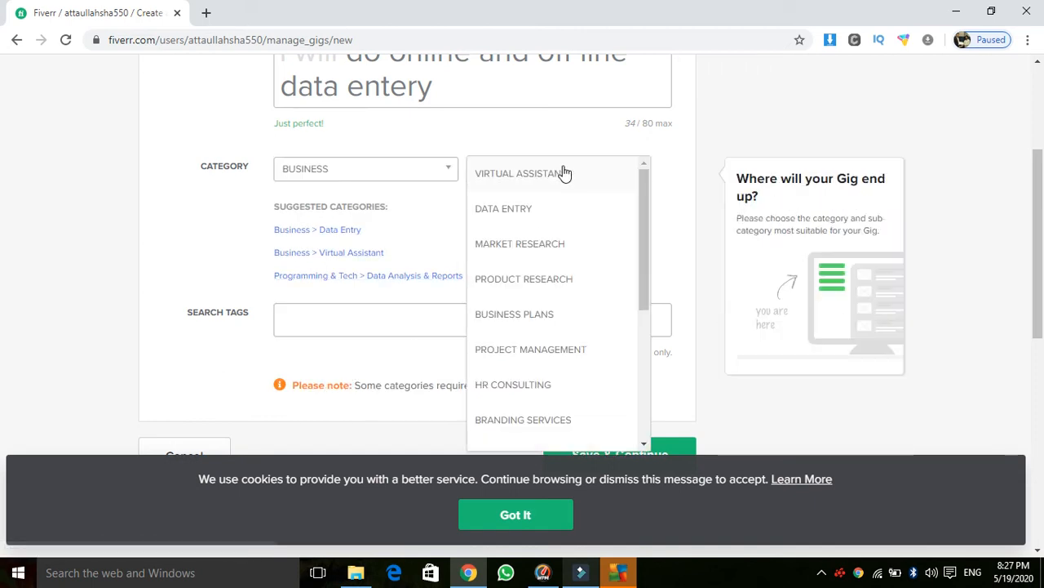
left_click(548, 210)
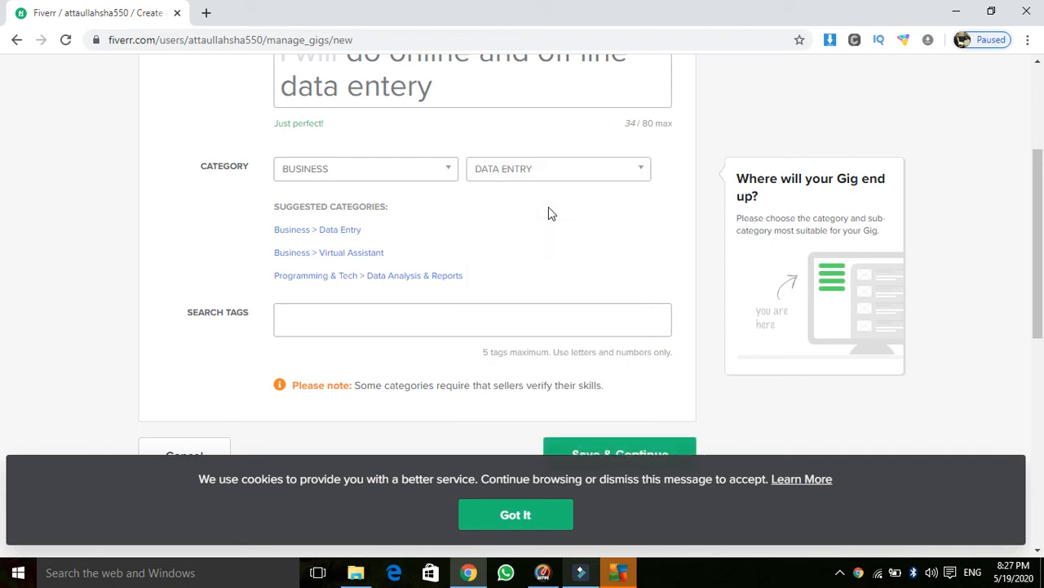
Step: Correct 'entery' to 'entry' in the gig title
left_click(405, 88)
key("BackSpace")
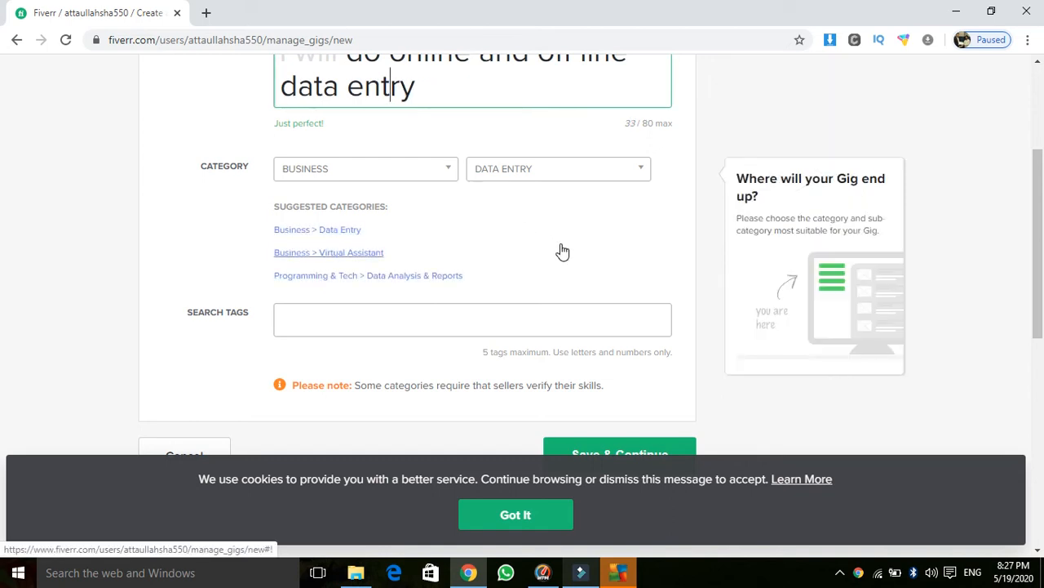
left_click(711, 252)
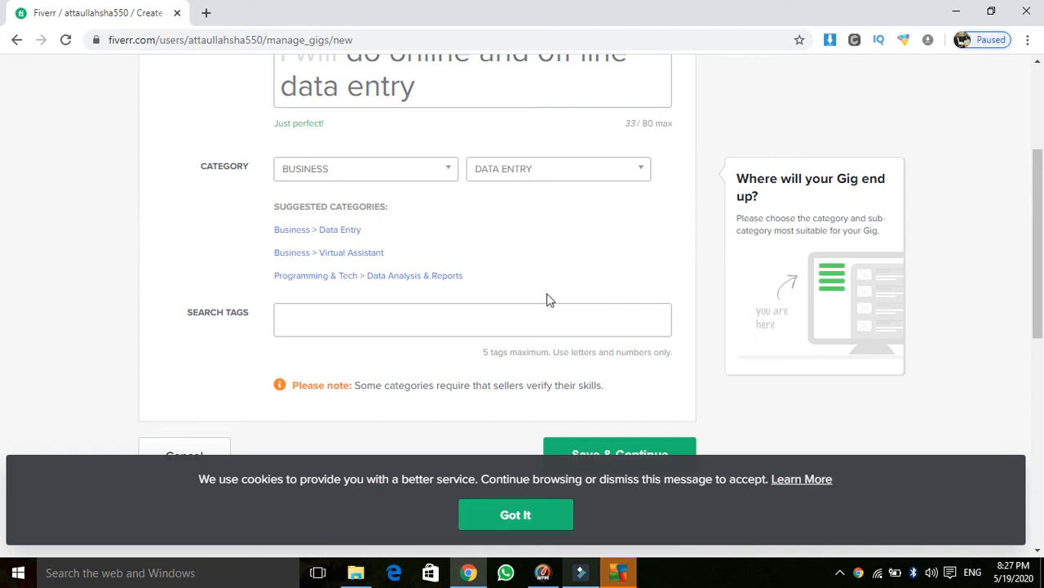
mouse_move(462, 327)
Step: Add MS WORD, POWER POINT and MICROSOFT EXCEL as search tags
left_click(327, 319)
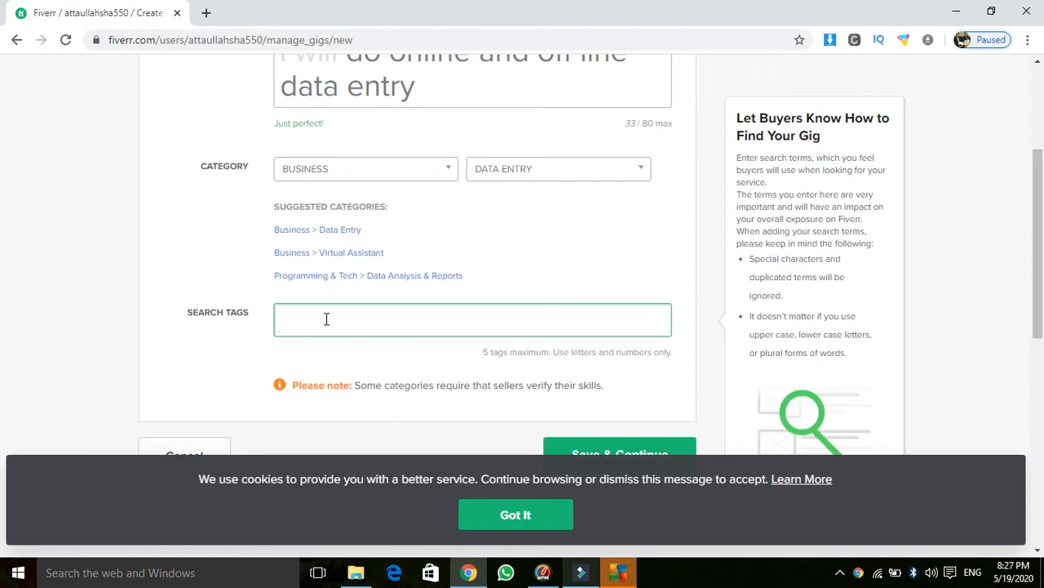
type("word")
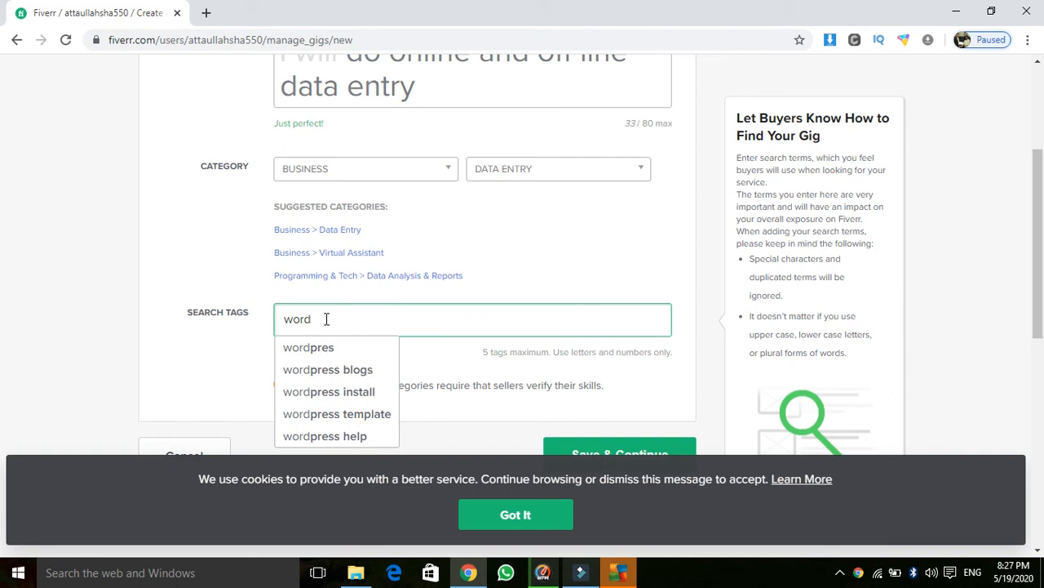
key("BackSpace")
key("BackSpace")
key("BackSpace")
key("BackSpace")
type("m")
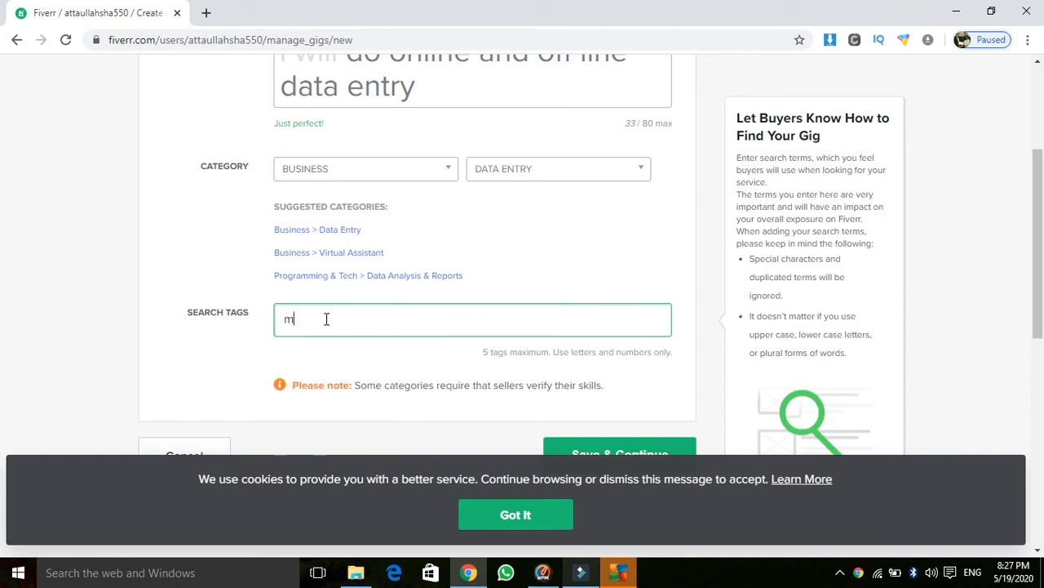
type("s word")
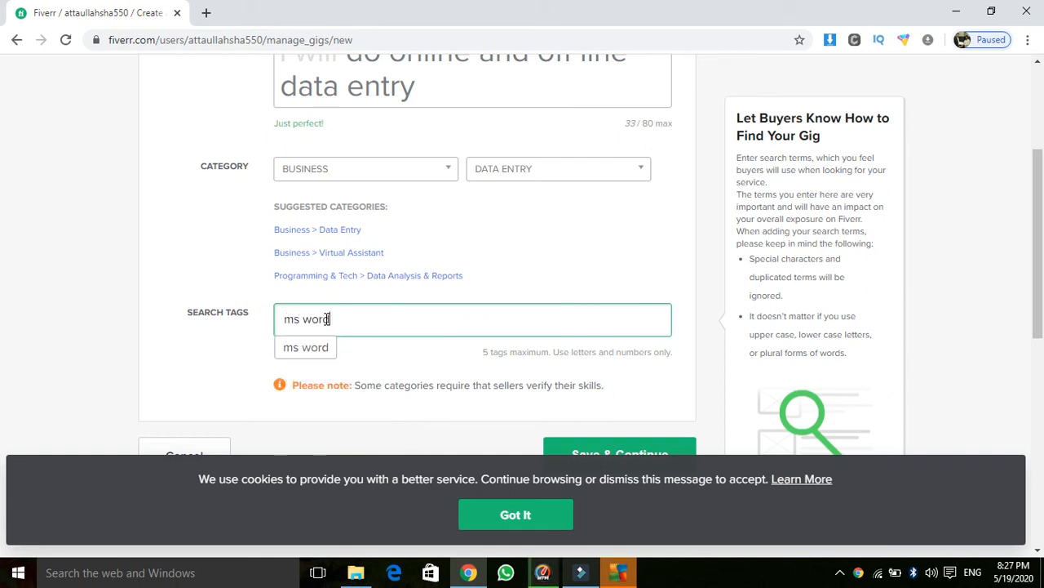
left_click(325, 348)
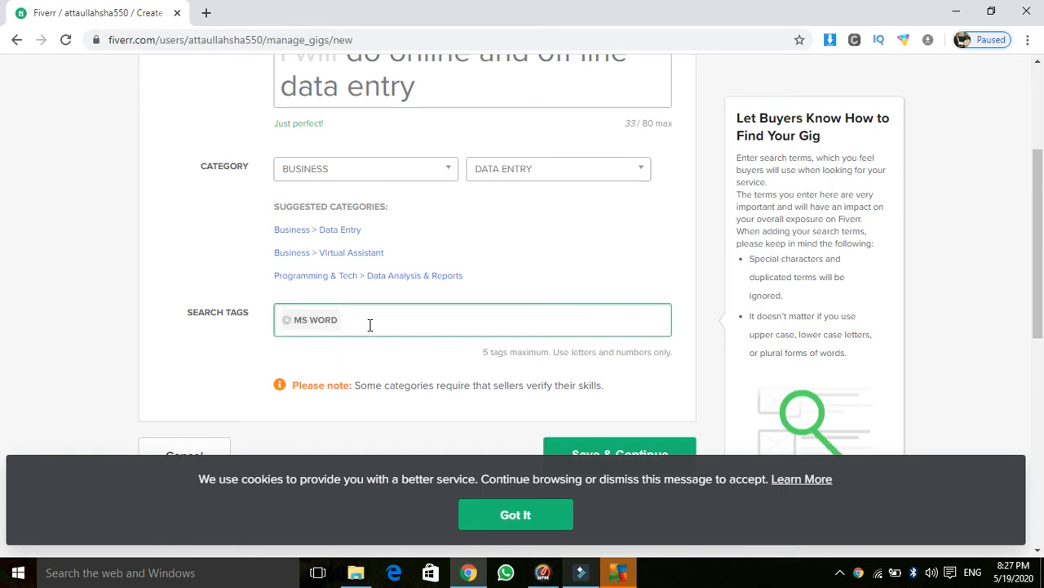
type("power")
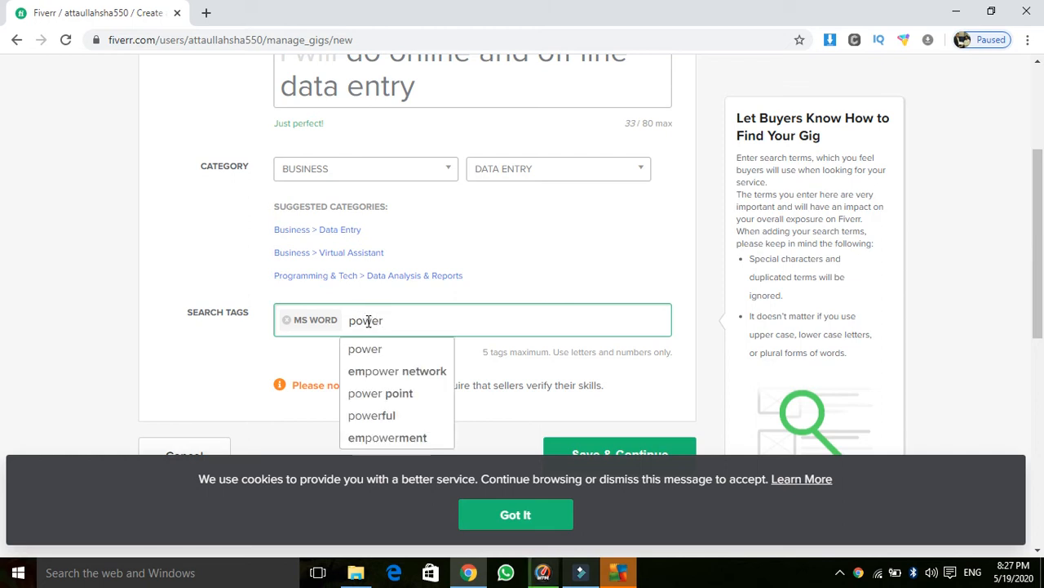
left_click(374, 393)
type("excel")
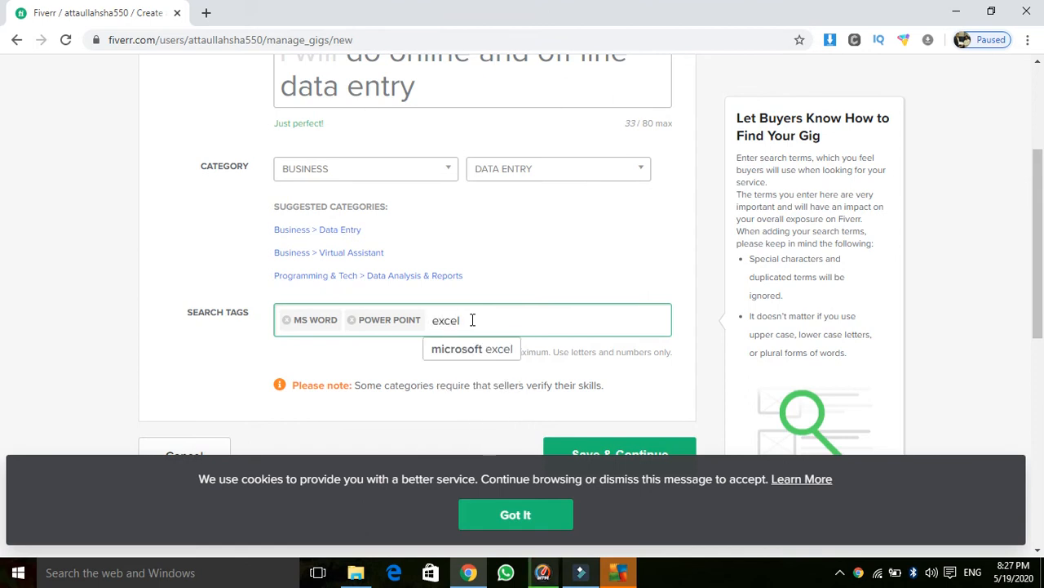
left_click(473, 351)
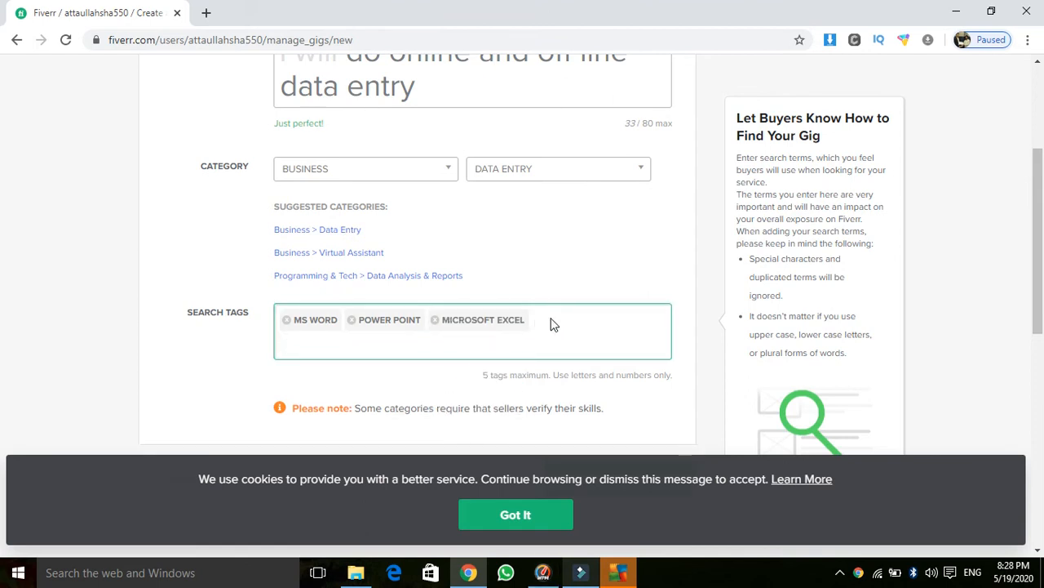
Step: Remove the stray PDF tag and add WORD TO PDF and PDF TO WORD tags
type("pdf")
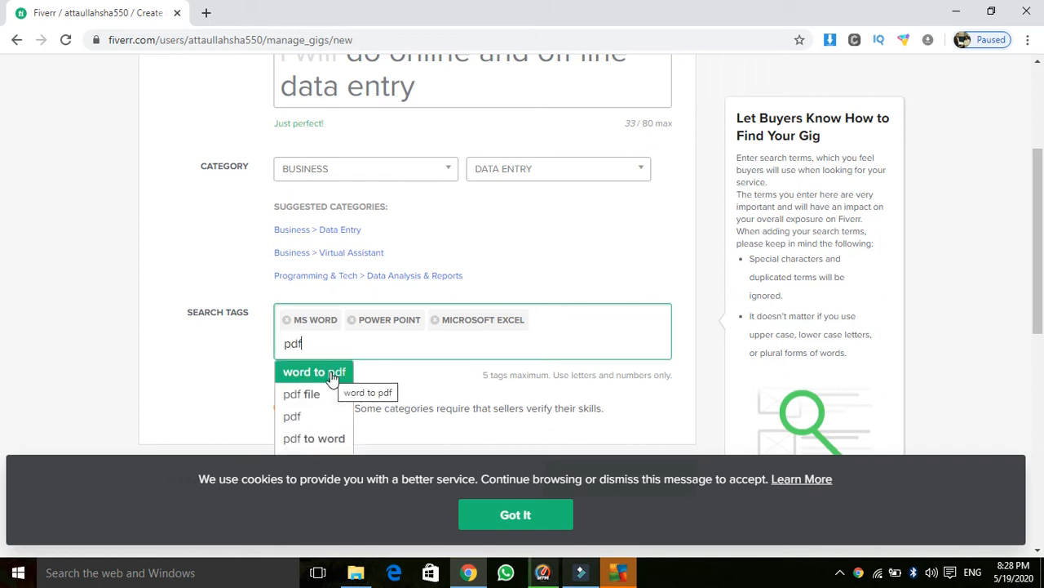
key("Return")
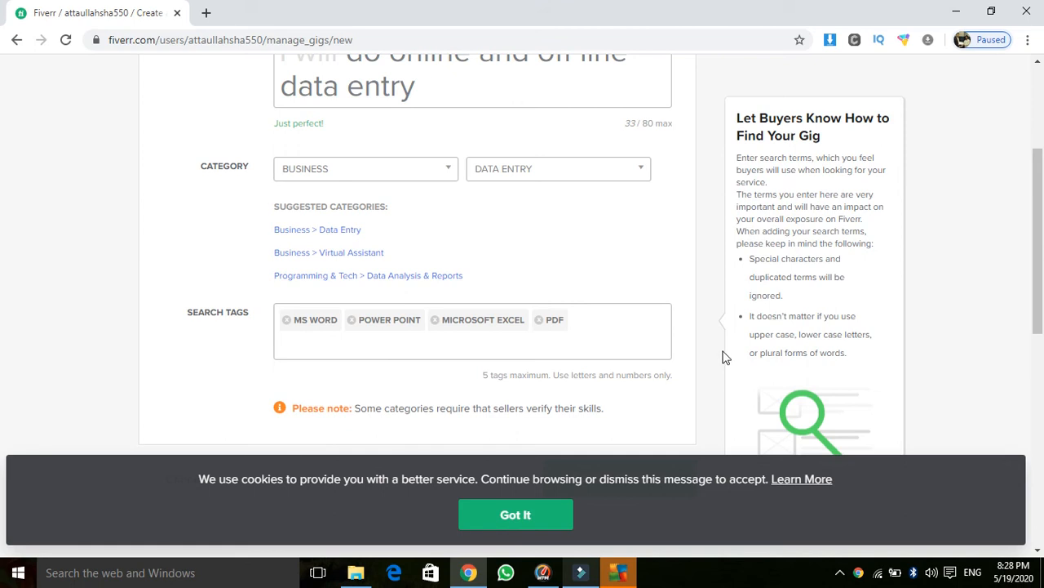
left_click(556, 319)
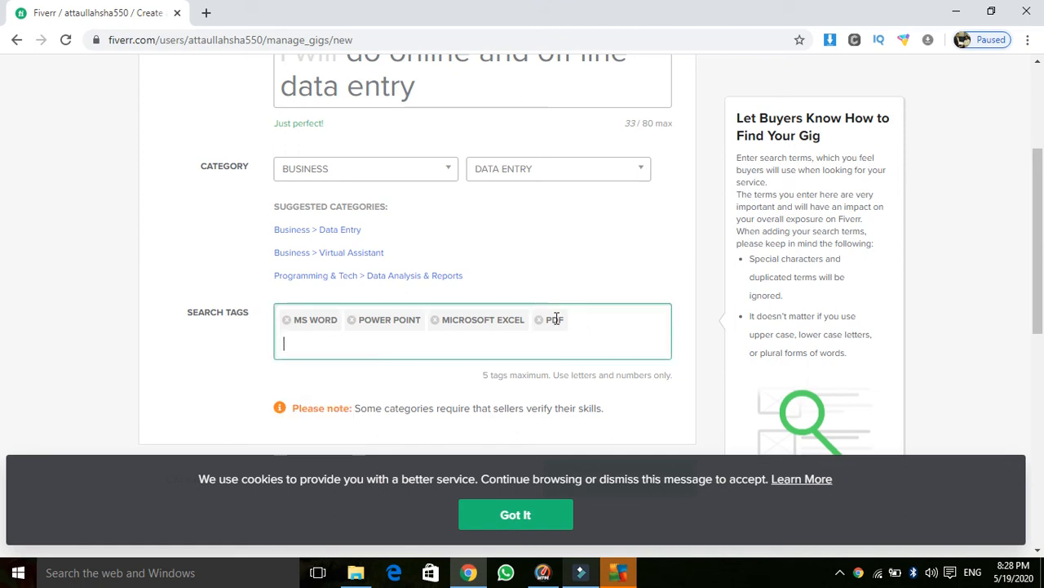
left_click(543, 320)
type("word to")
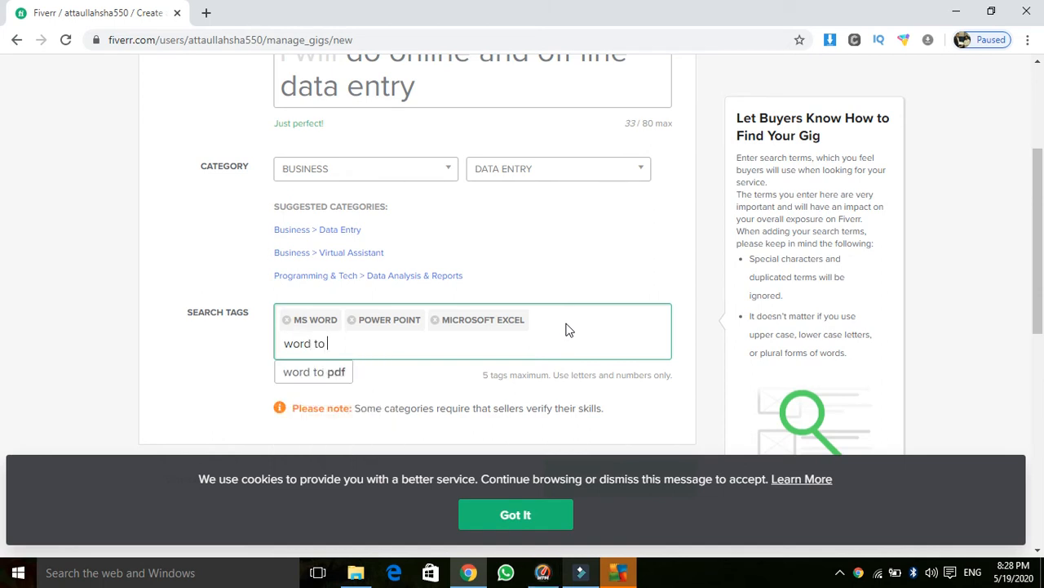
left_click(343, 372)
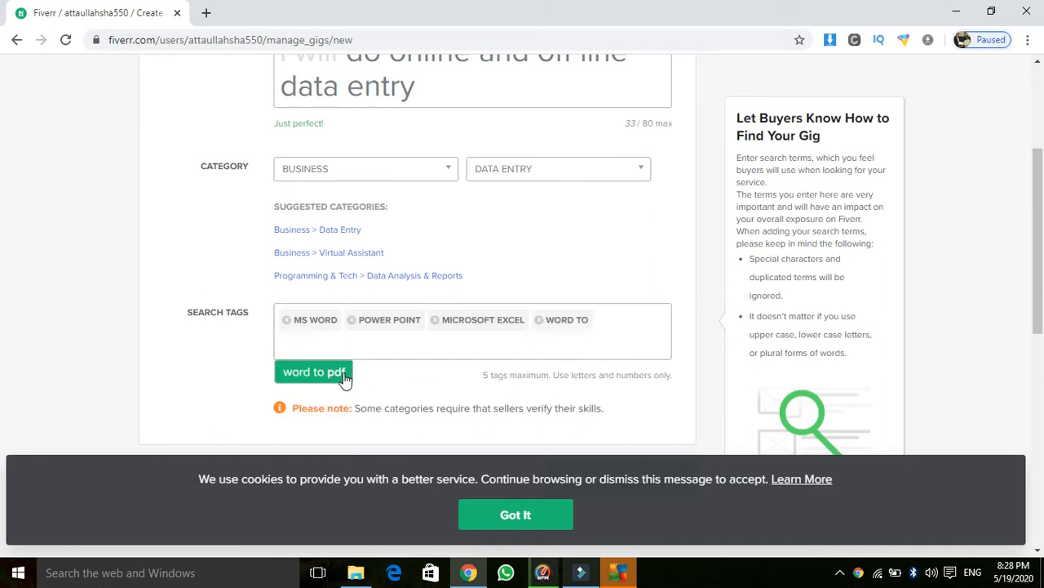
type("pdf to")
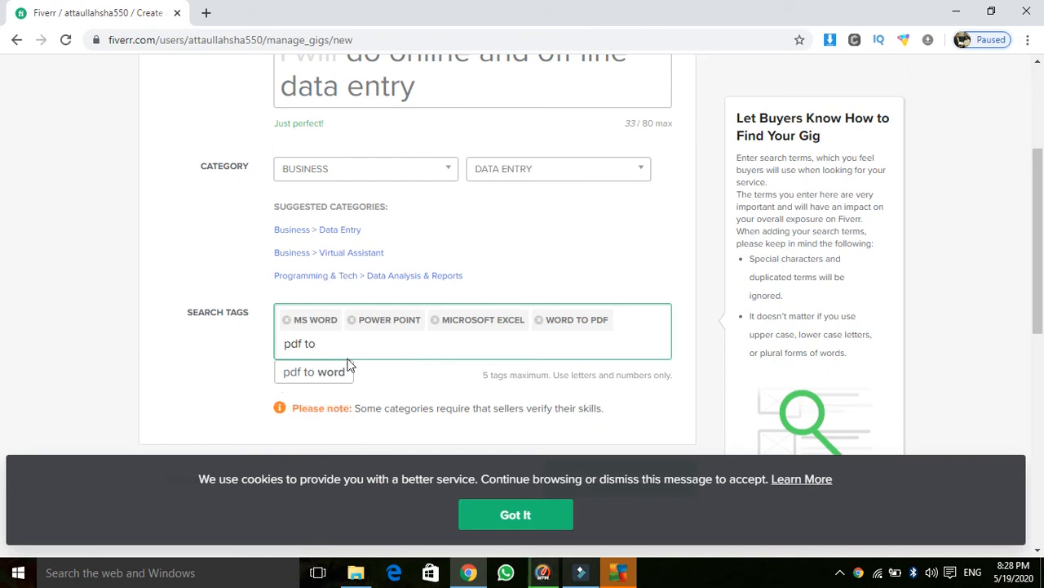
left_click(337, 373)
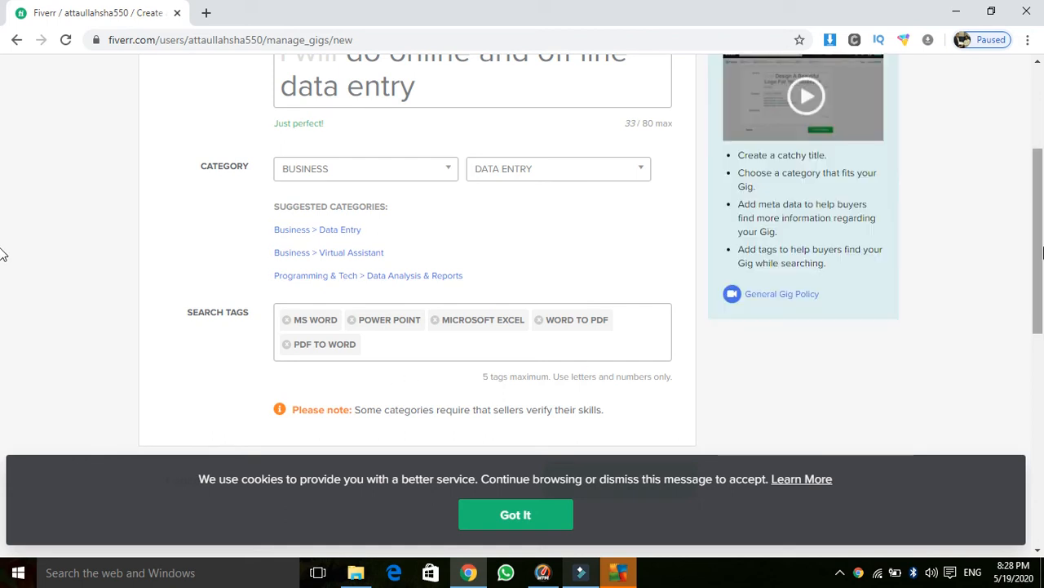
left_click_drag(1040, 236, 963, 296)
Step: Save the overview, enable 3 Packages pricing and dismiss the Gig Packages intro video
left_click(605, 312)
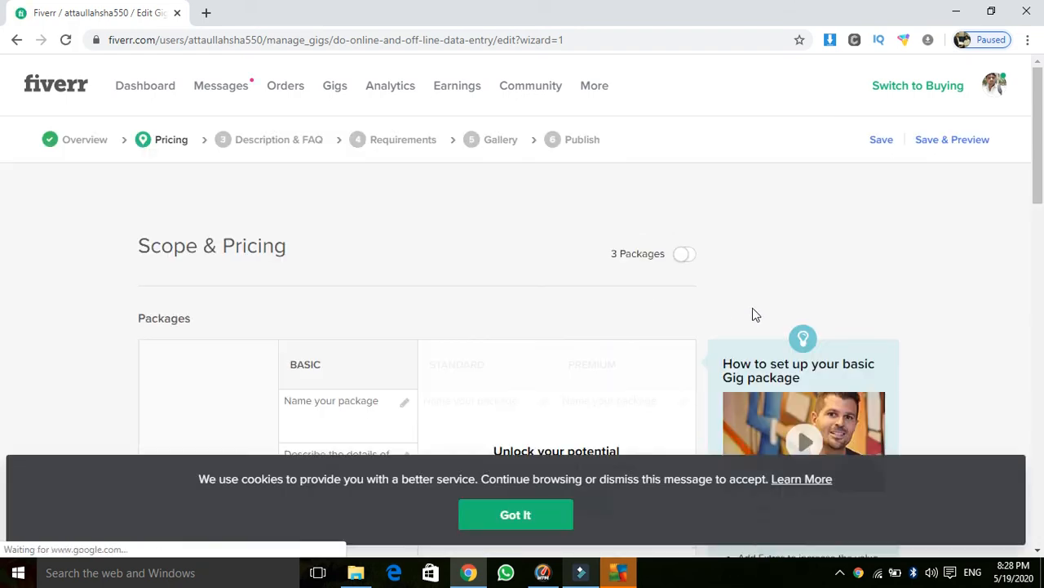
left_click_drag(1039, 138, 1038, 189)
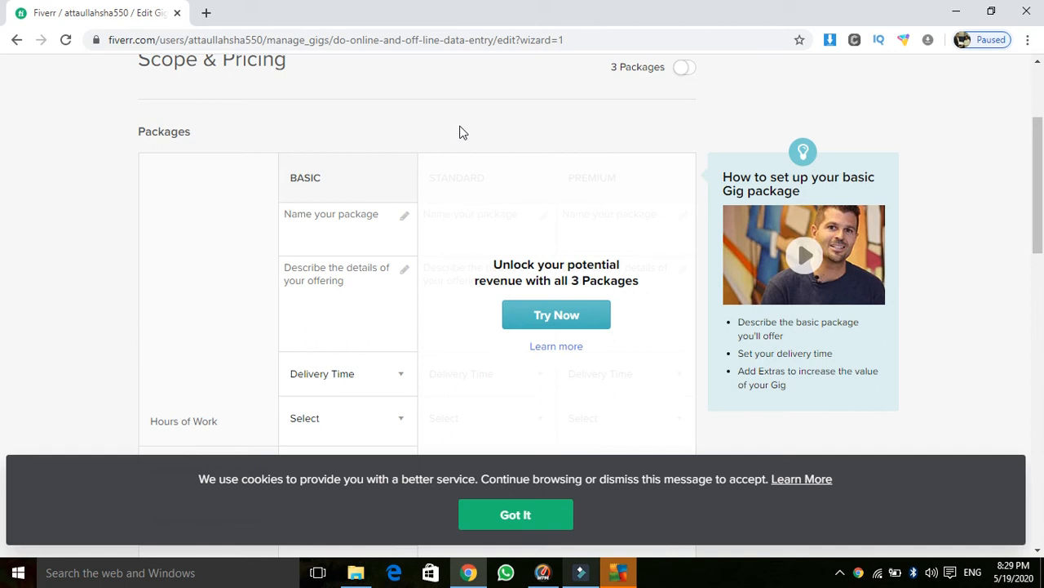
left_click(687, 70)
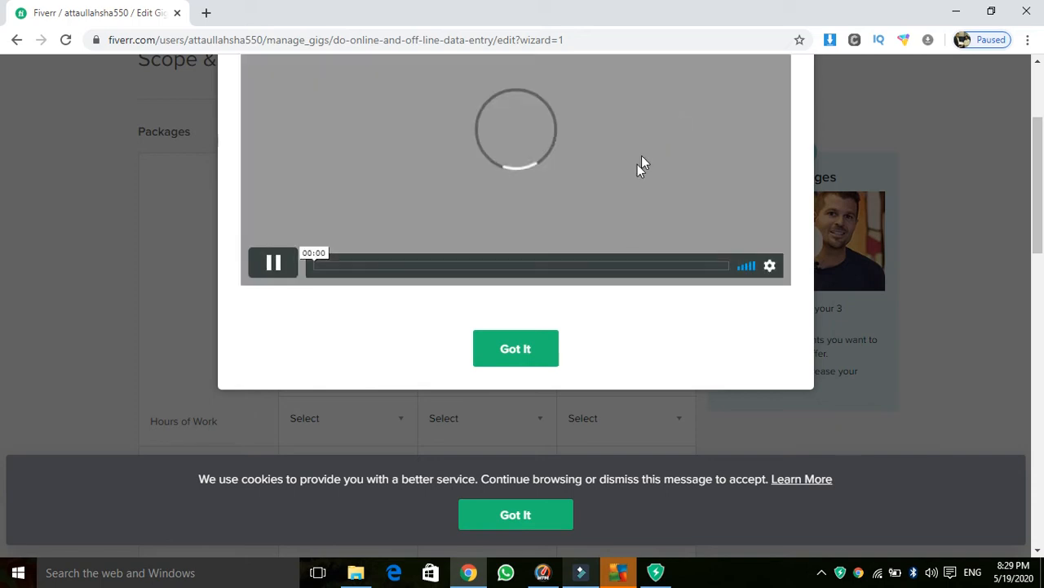
left_click_drag(1040, 190, 1038, 138)
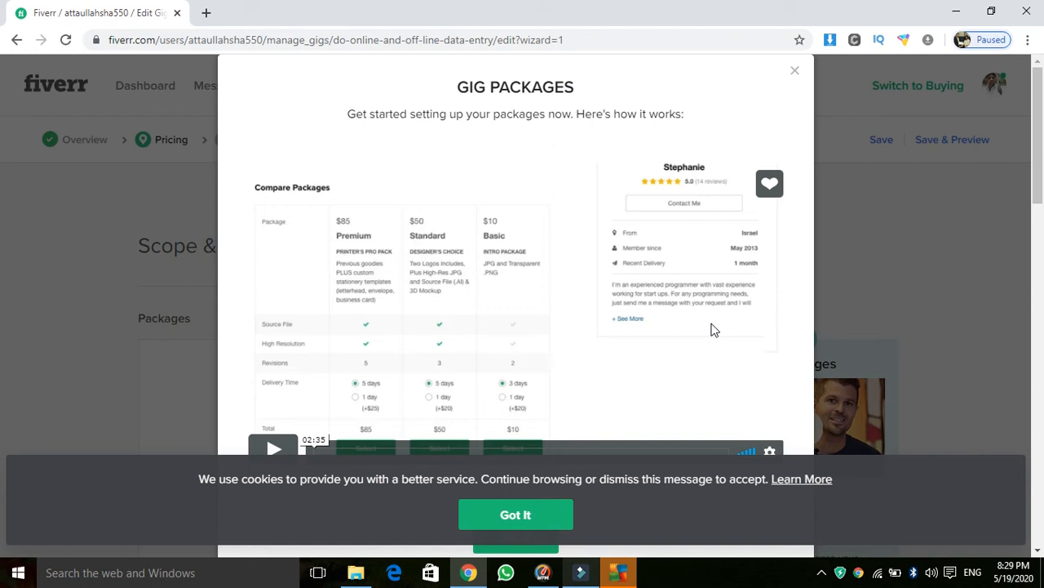
left_click(795, 73)
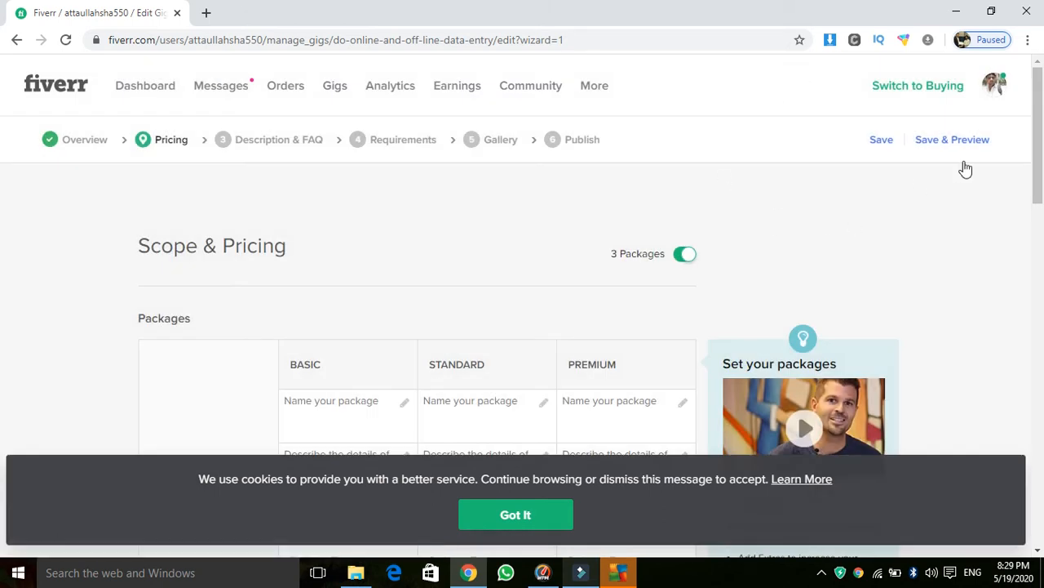
Step: Name the Basic package 'word data entry' and the Standard package 'working on excel'
scroll(897, 187, "down", 3)
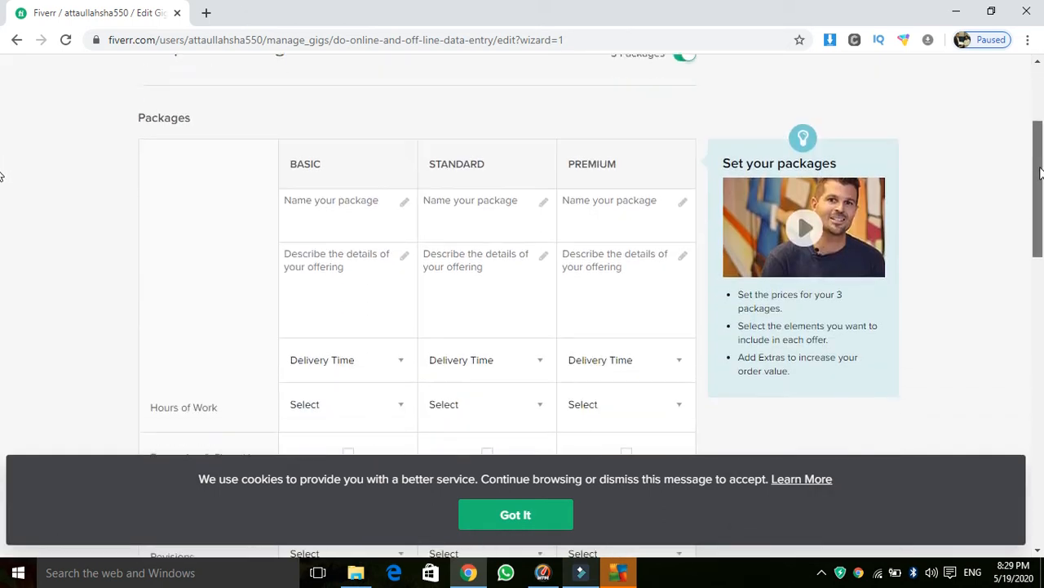
left_click(405, 192)
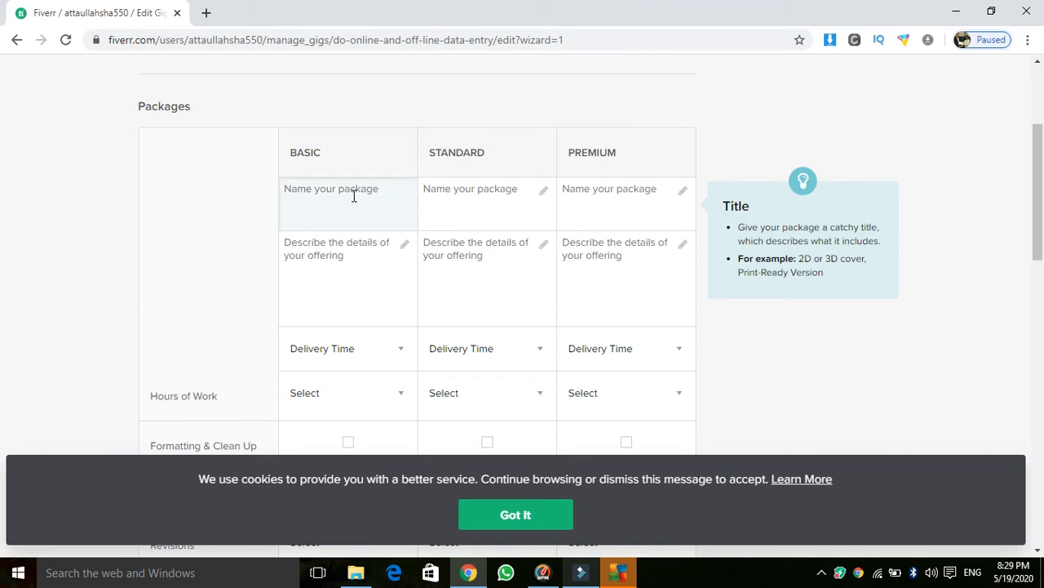
type("word data ent")
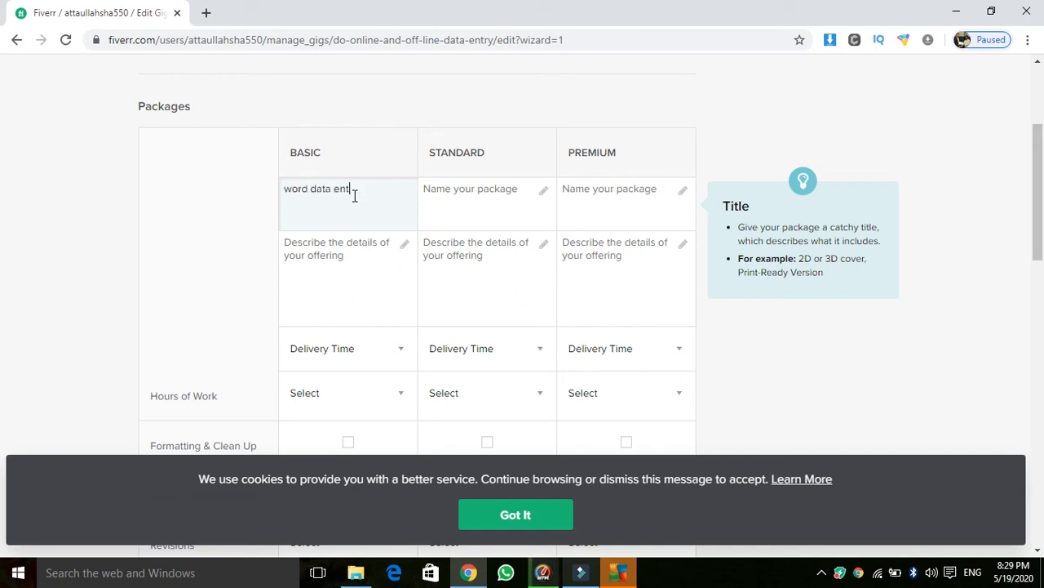
type("ry")
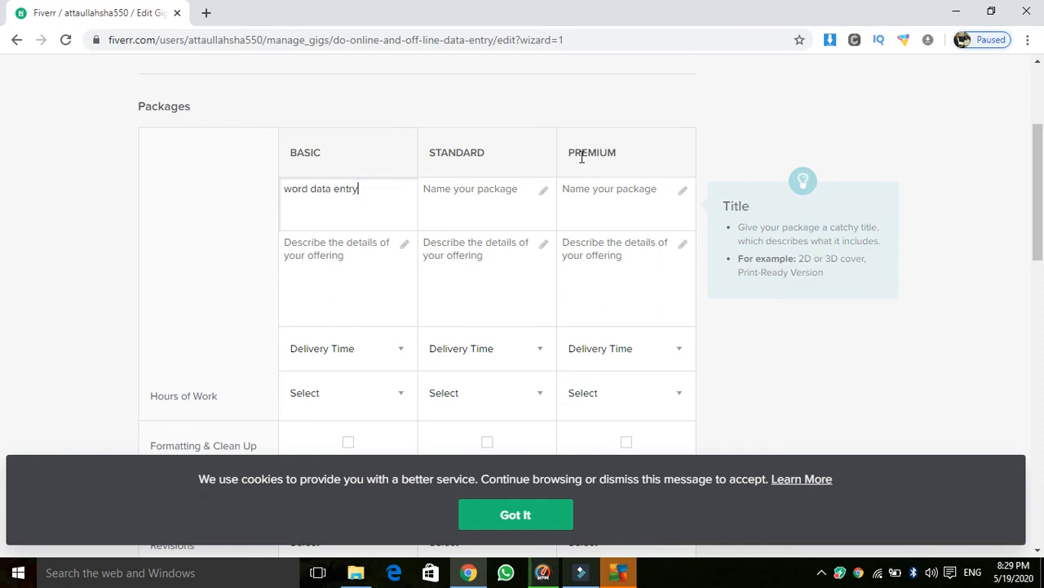
left_click(543, 196)
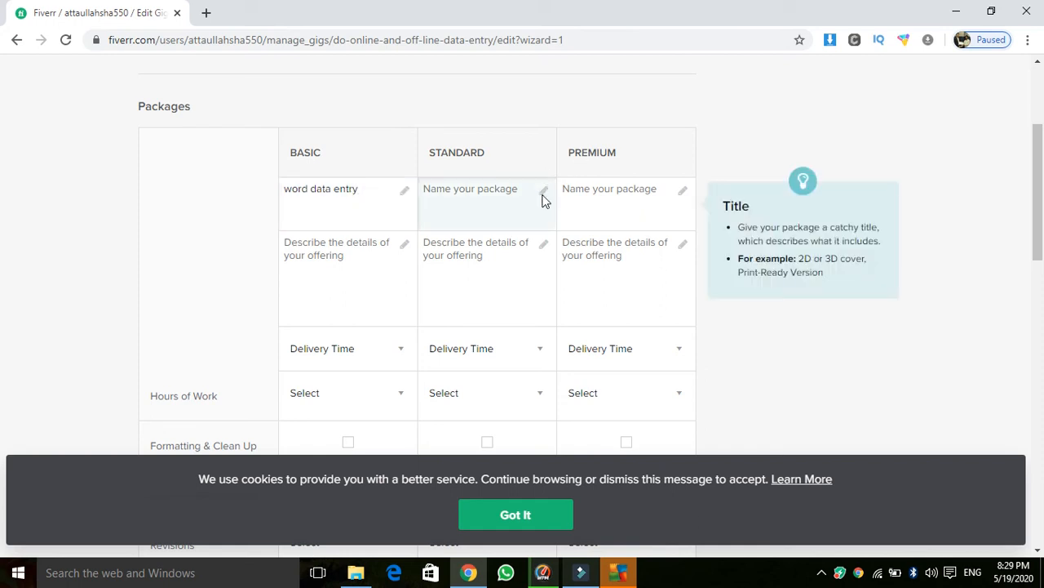
type("e")
key("BackSpace")
type("e")
key("BackSpace")
type("workin on ")
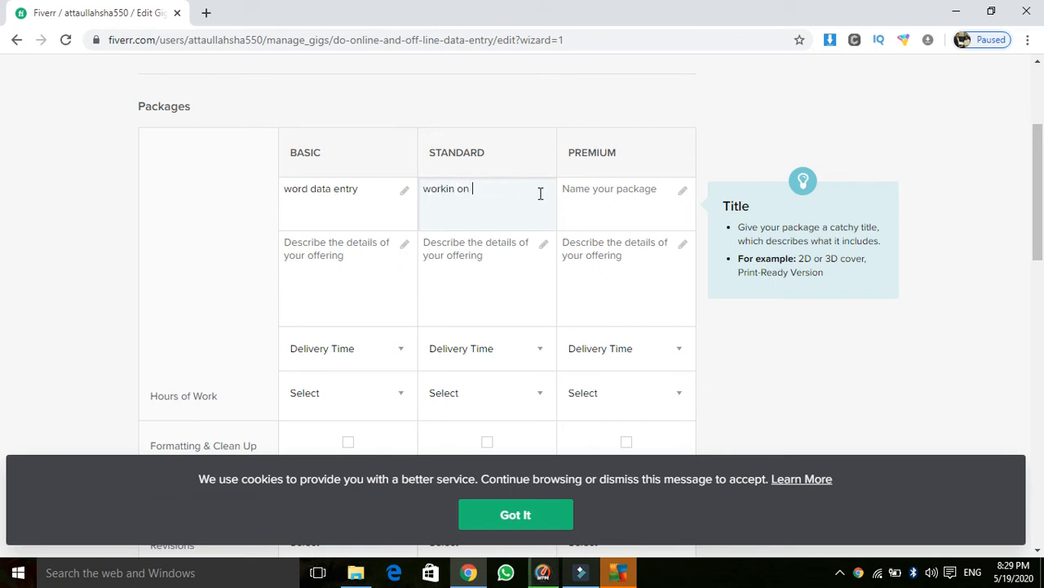
type("excel")
left_click(456, 190)
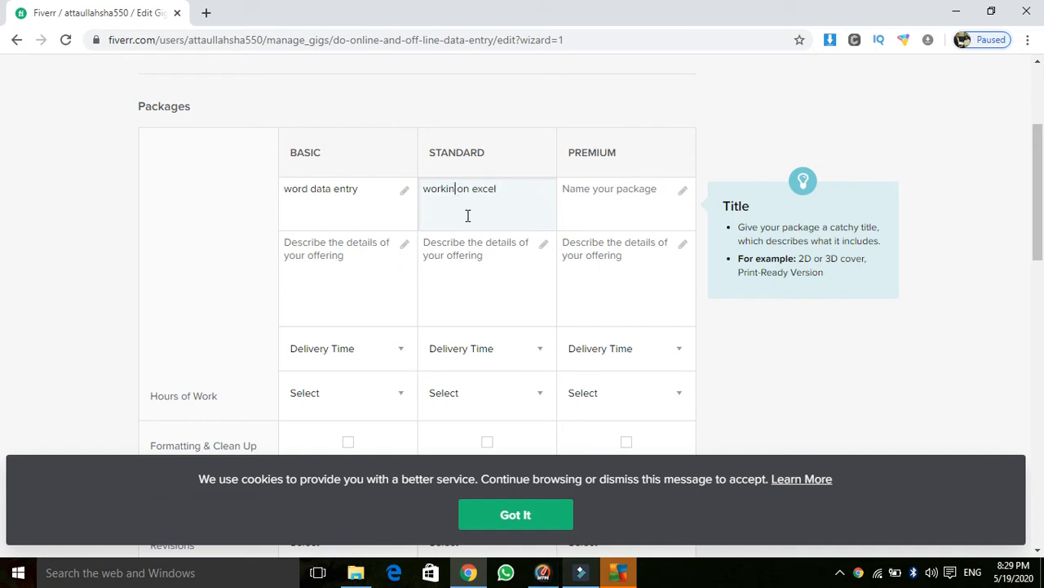
type("g")
Step: Name the Premium package 'pdf to word'
left_click(590, 204)
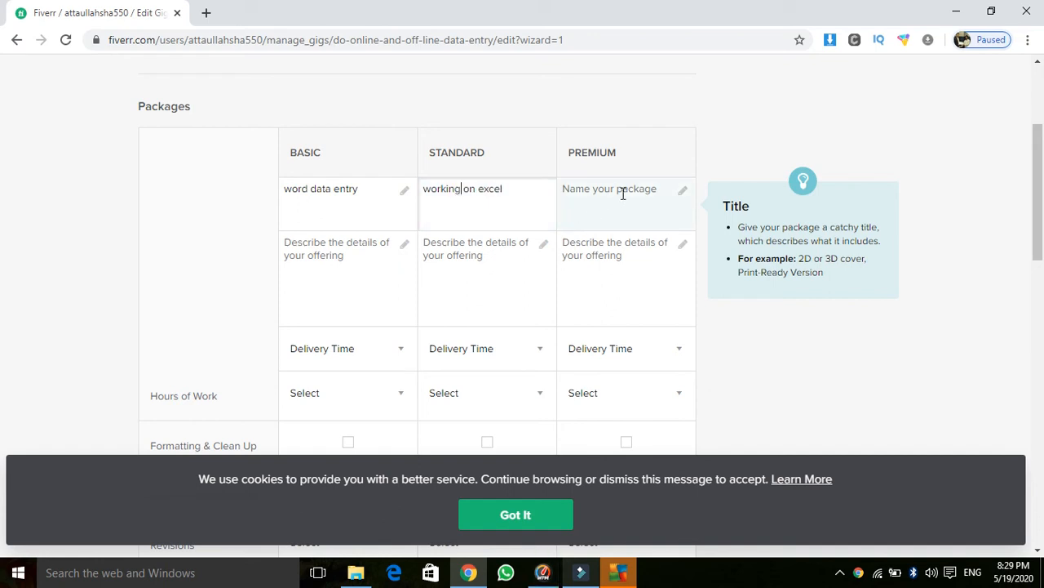
type("pdf to word")
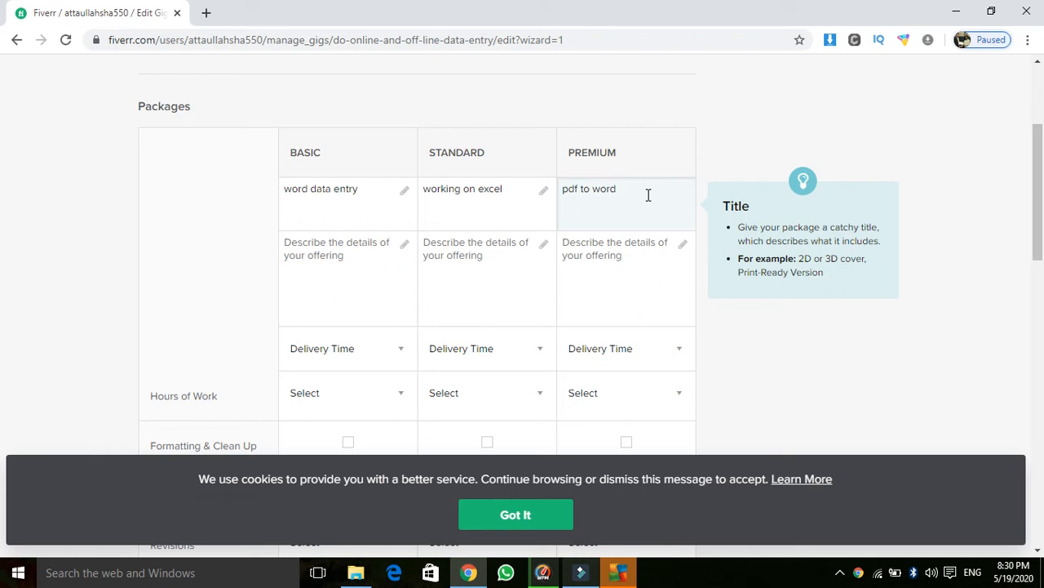
left_click(401, 270)
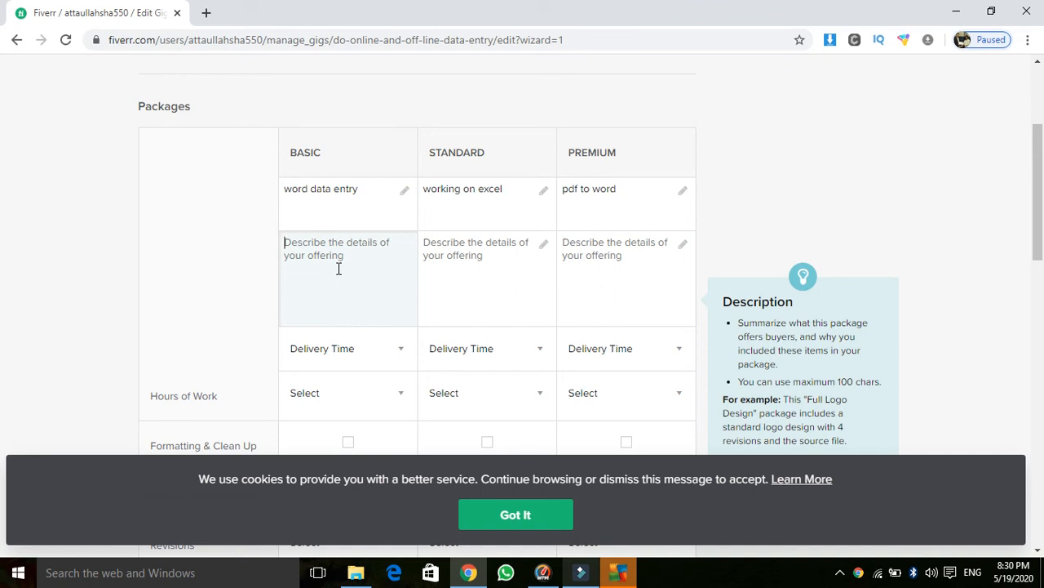
Step: Describe Basic as 'data entry on word', Standard as 'data entry and chart working on excel', and Premium as 'data convert pdf and image to word and excel'
type("dat en")
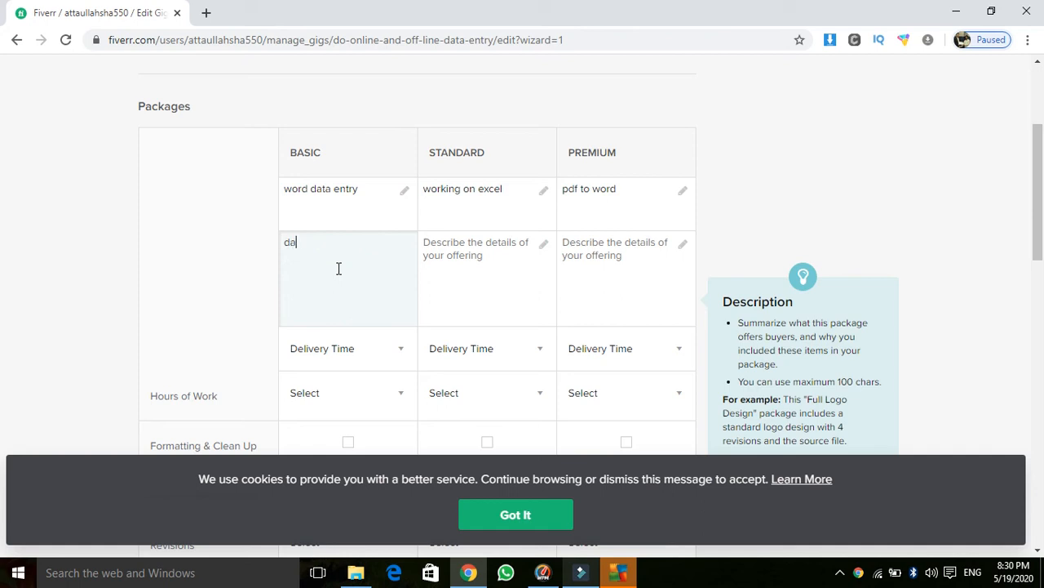
type("a entry on wo")
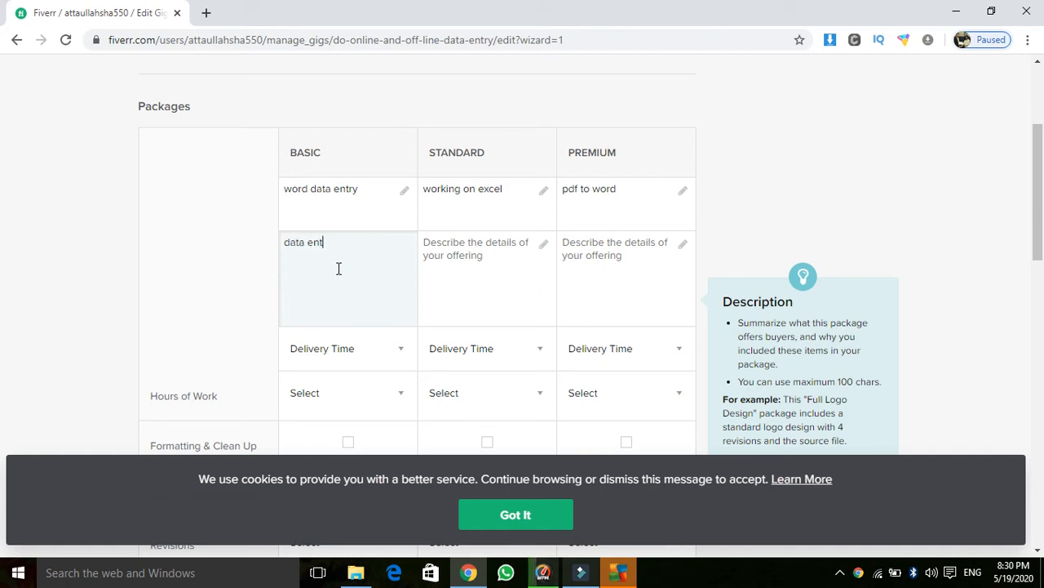
type("rd")
left_click(542, 247)
type("da")
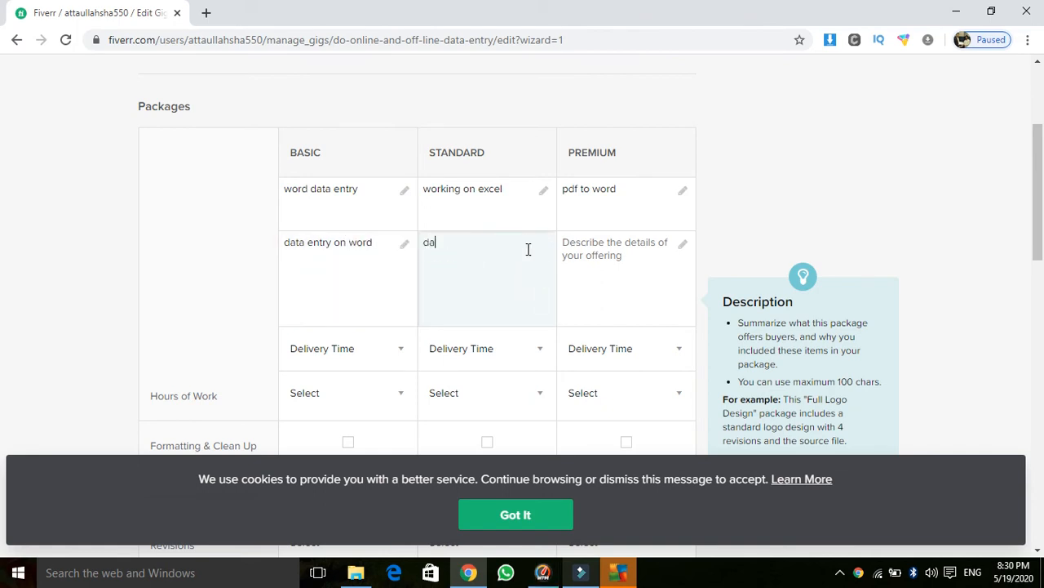
type("ta entry and")
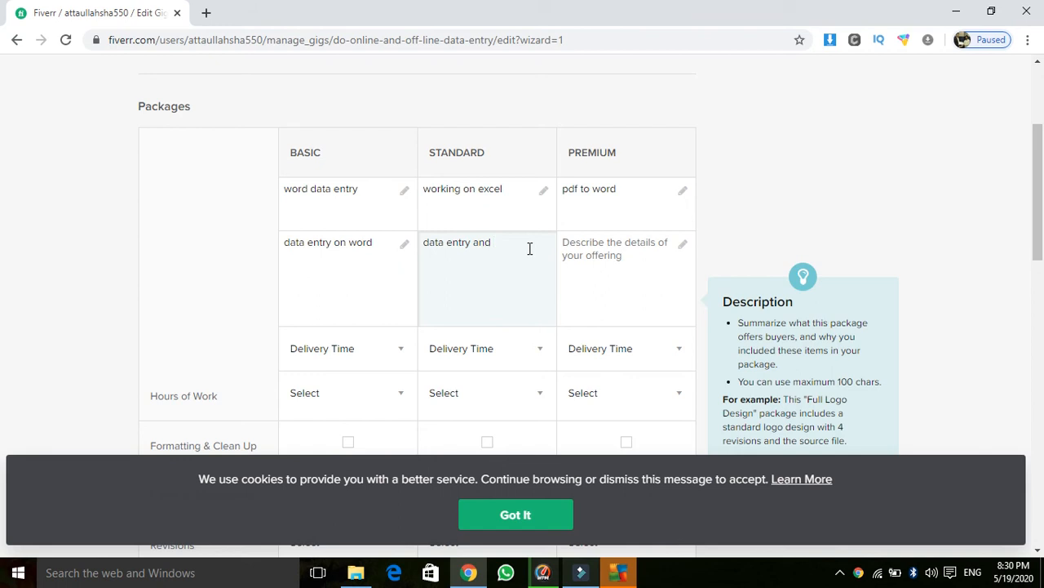
type("chart working on excel")
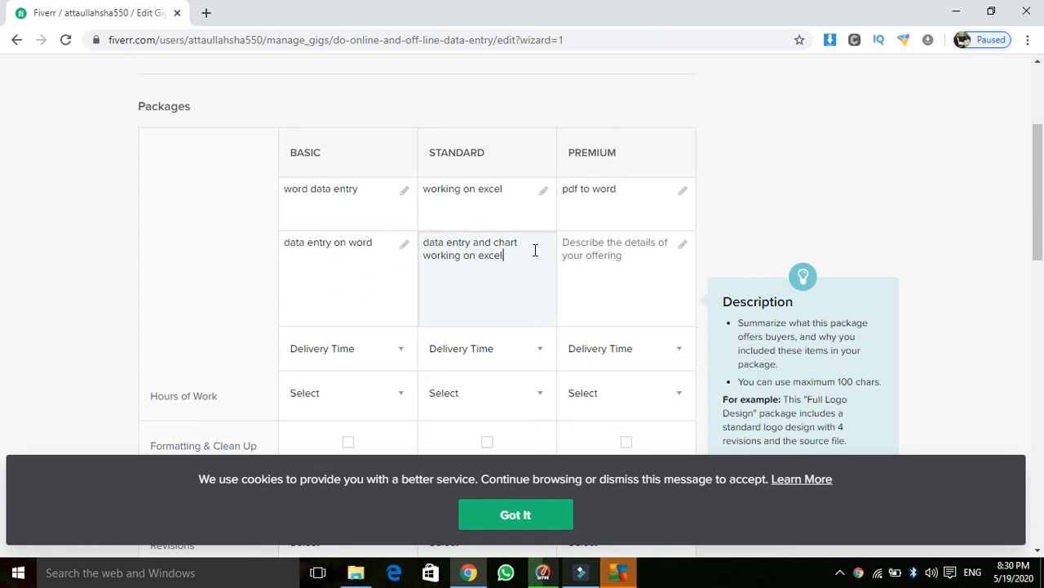
left_click(641, 247)
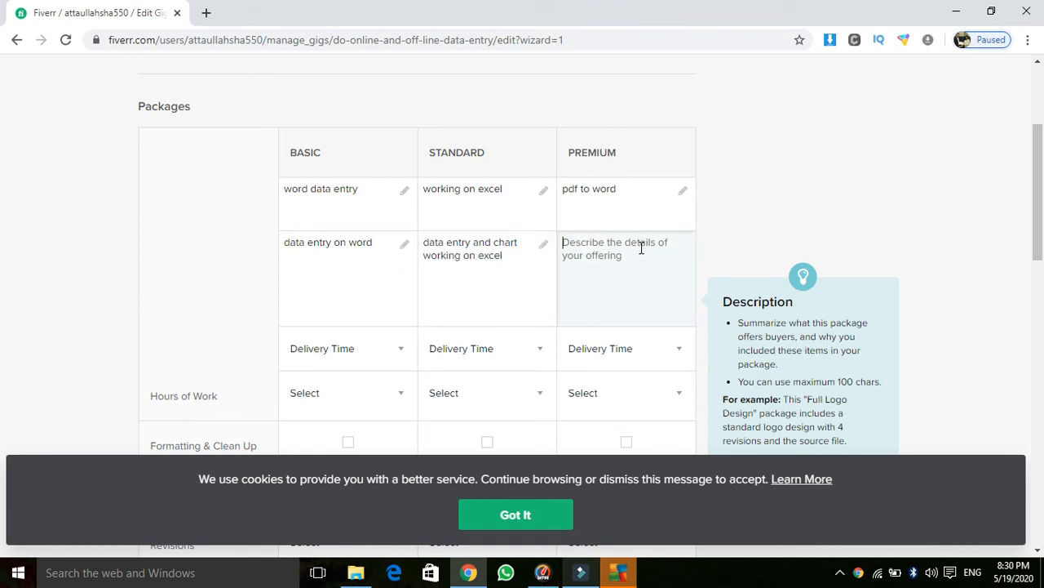
type("data co")
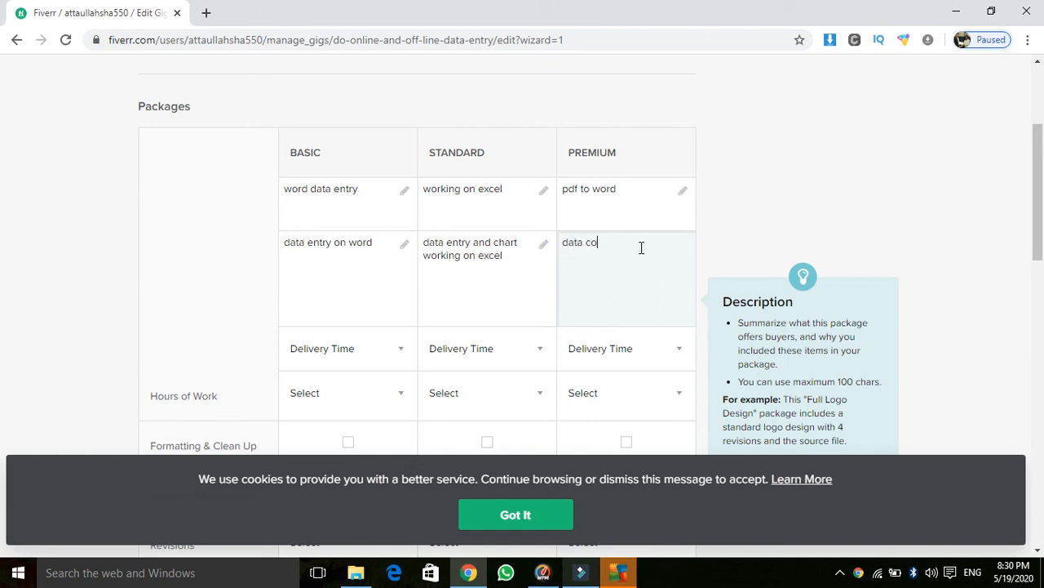
type("nvert pdf and")
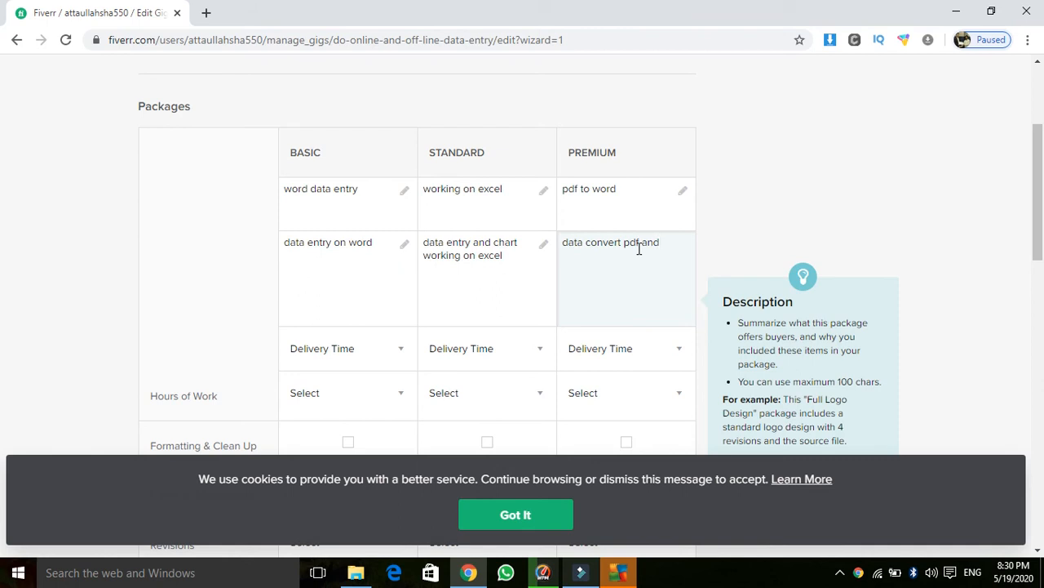
type(" image to")
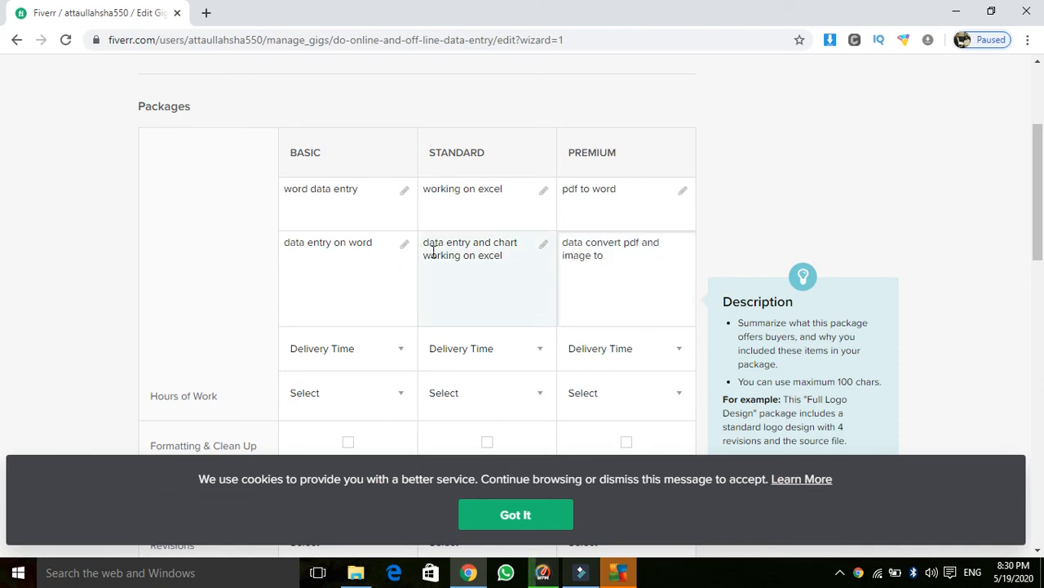
type(" word and ")
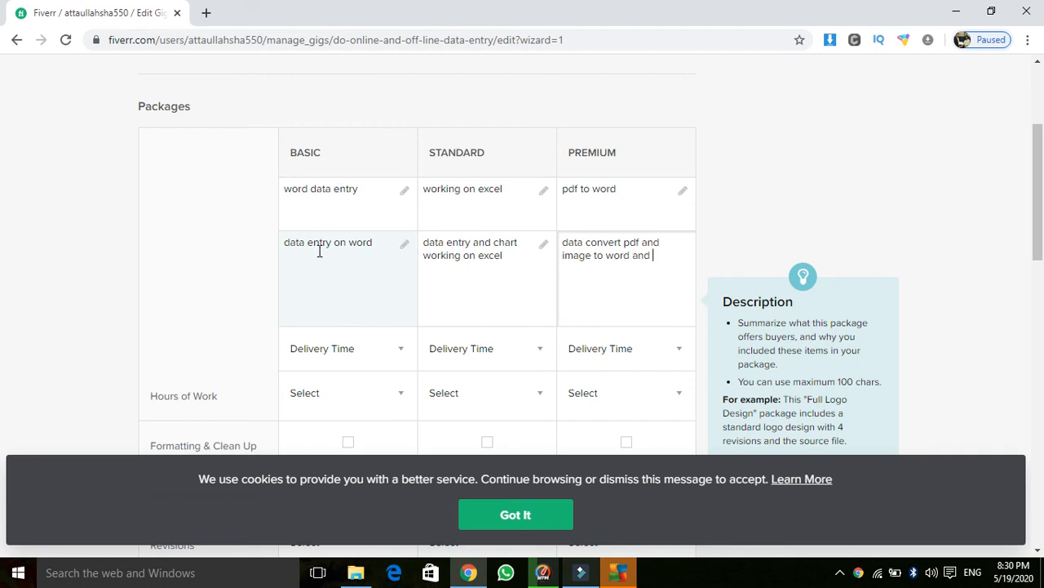
type("excel")
Step: Set delivery time to 2 days for Basic and 1 day for Standard and Premium
left_click_drag(1041, 173, 1040, 219)
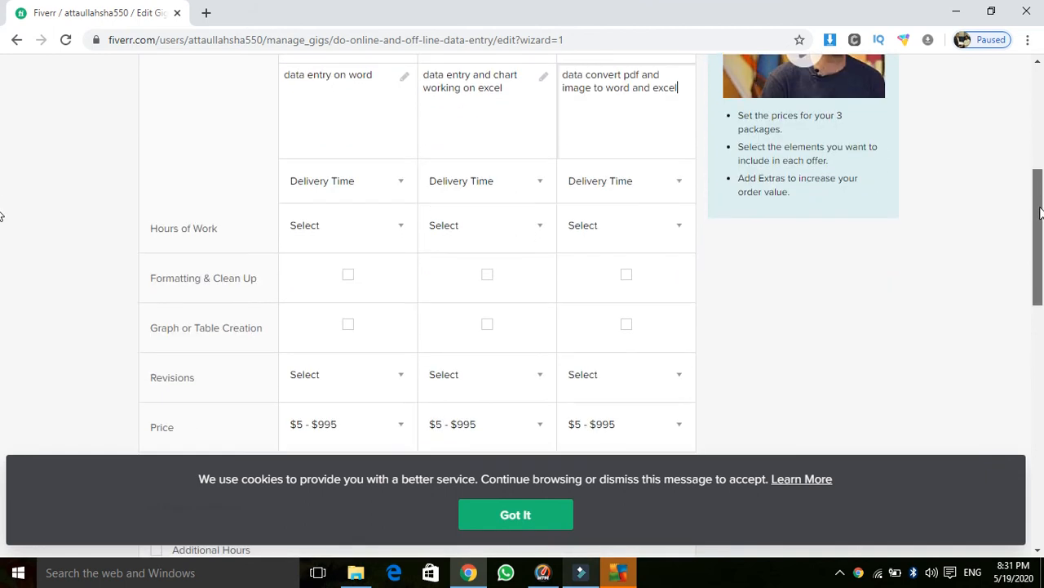
left_click(402, 189)
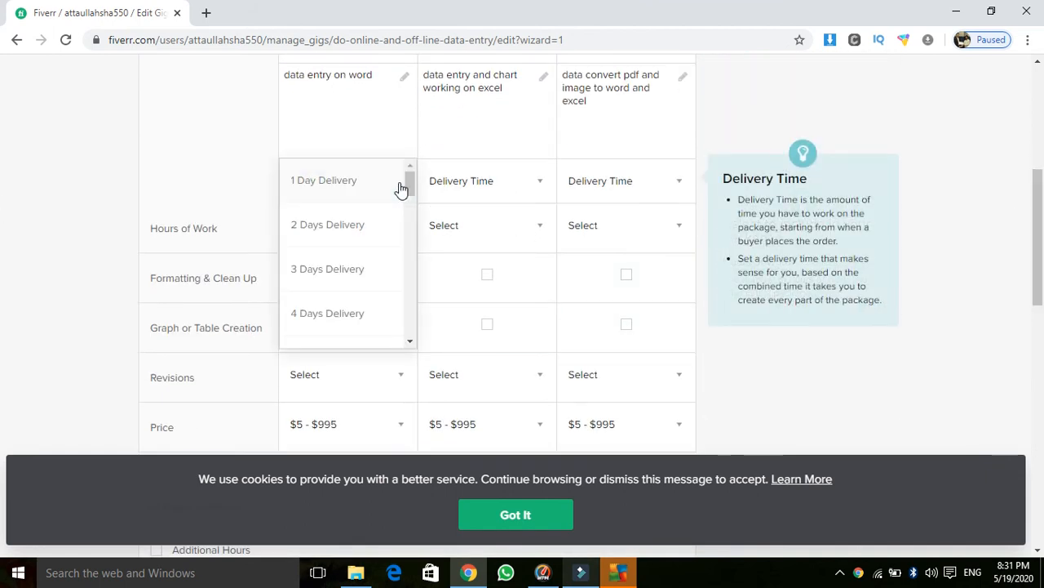
left_click(351, 228)
left_click(473, 180)
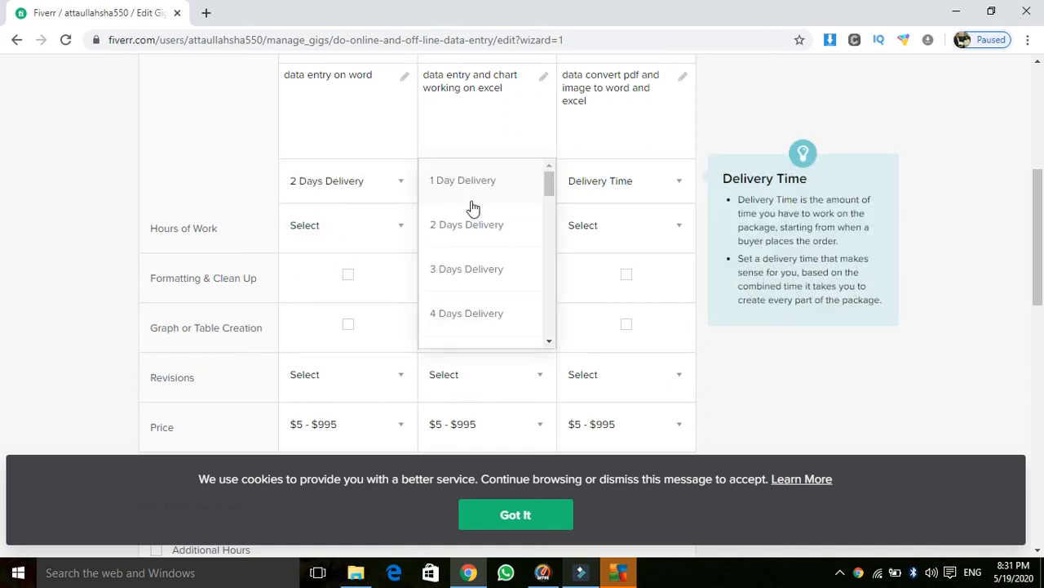
left_click(473, 187)
left_click(610, 182)
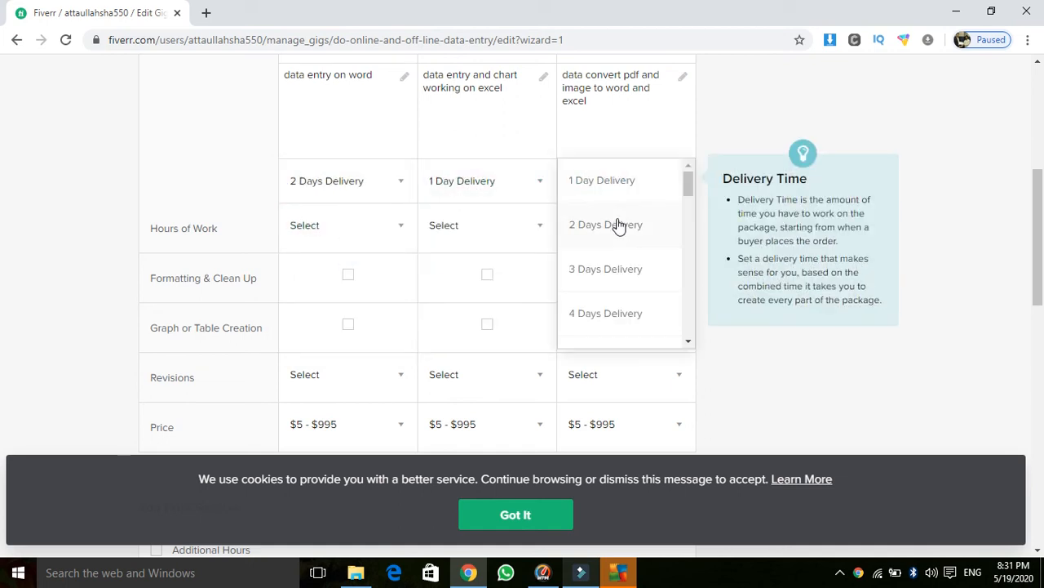
left_click(618, 192)
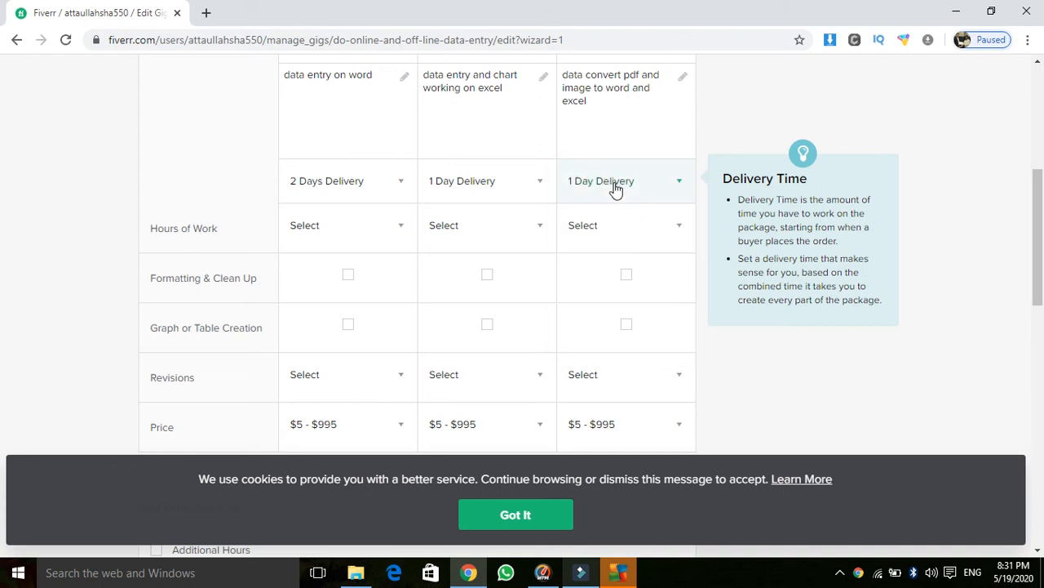
Step: Set Hours of Work to 3 for Basic and 4 for Standard
left_click(396, 229)
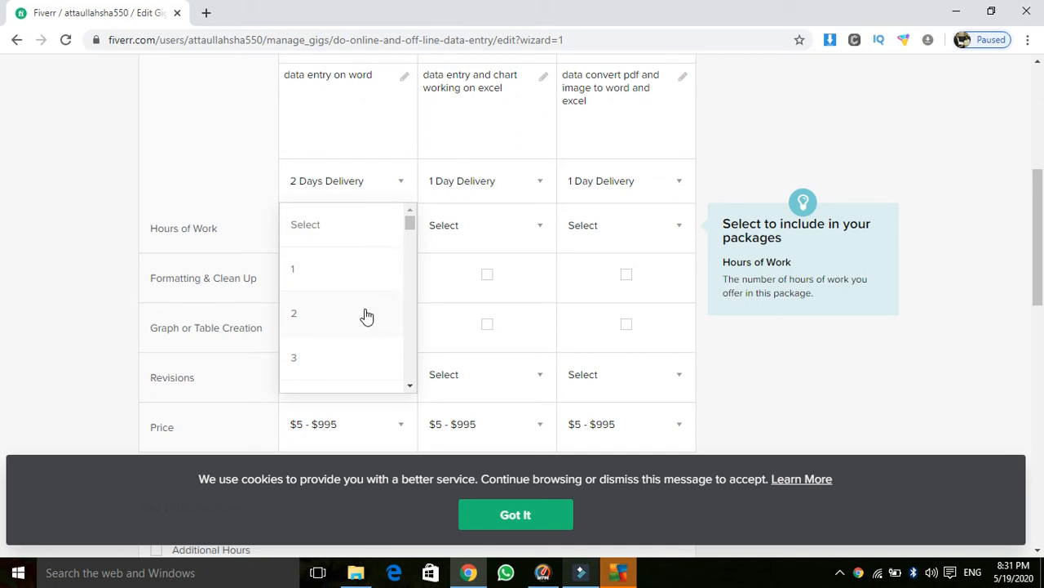
left_click_drag(409, 225, 410, 232)
left_click(313, 310)
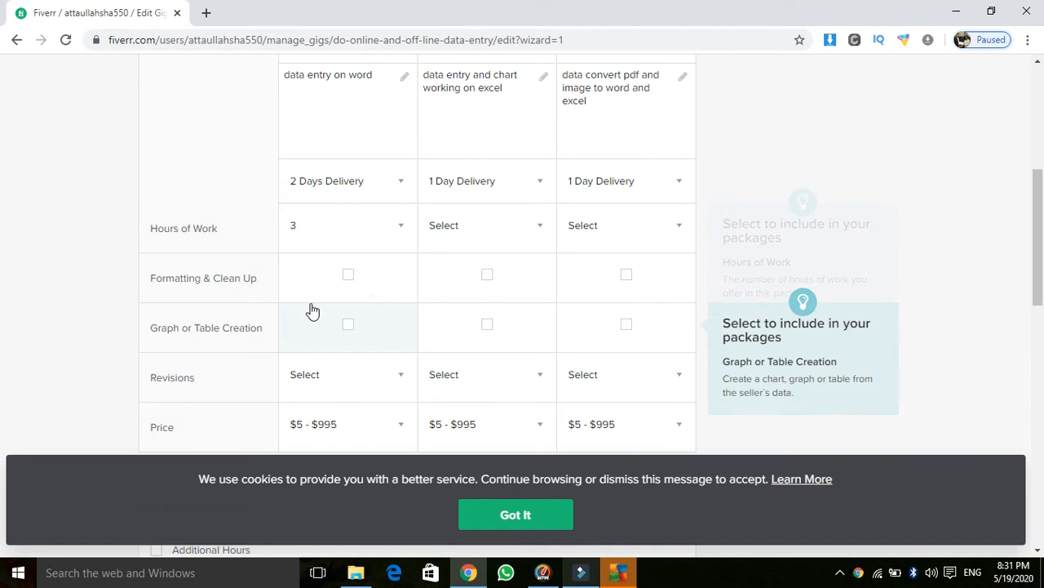
left_click(457, 229)
left_click_drag(550, 225, 551, 234)
left_click(475, 273)
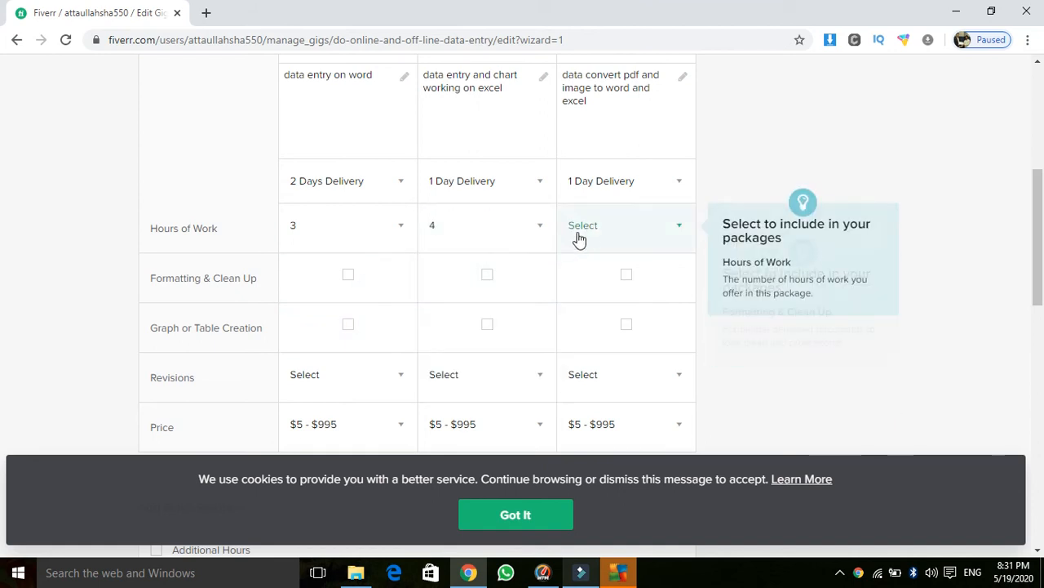
left_click(585, 232)
left_click_drag(688, 222, 688, 233)
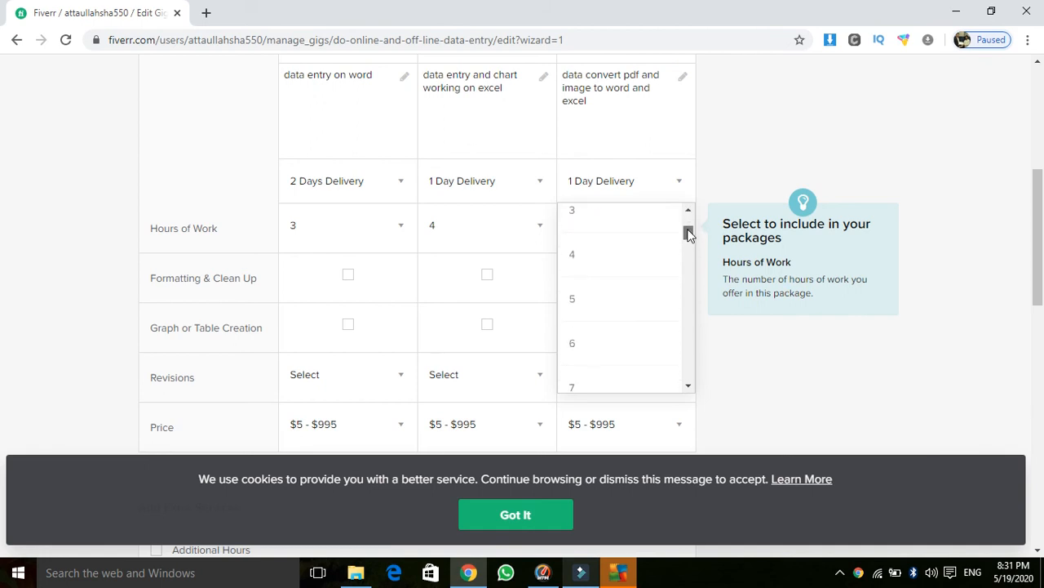
Step: Give Premium 5 hours, add Formatting & Clean Up to Standard and Premium, and Graph or Table Creation to Premium
left_click(608, 304)
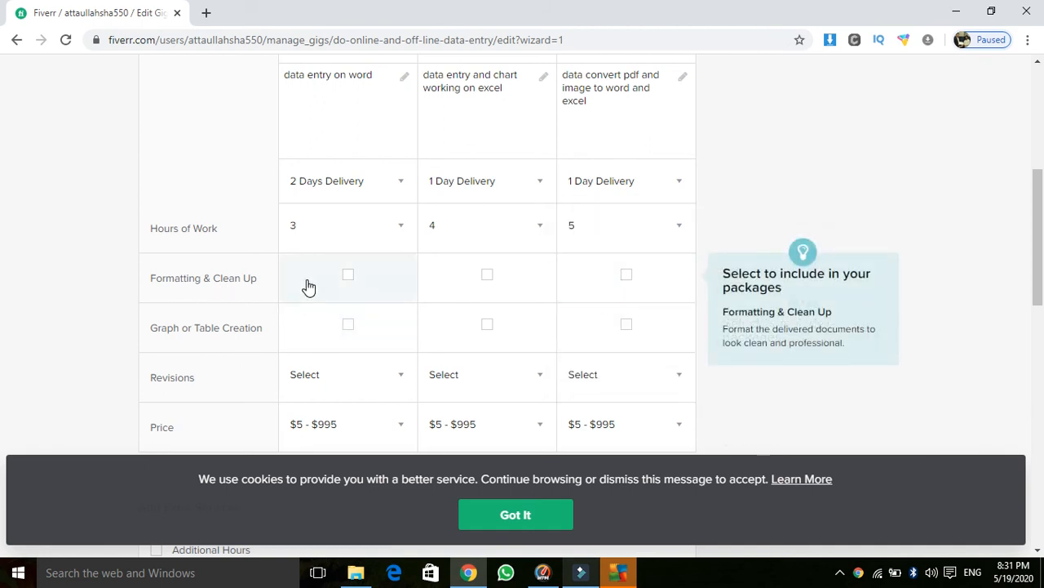
left_click(350, 278)
left_click(486, 281)
left_click(631, 279)
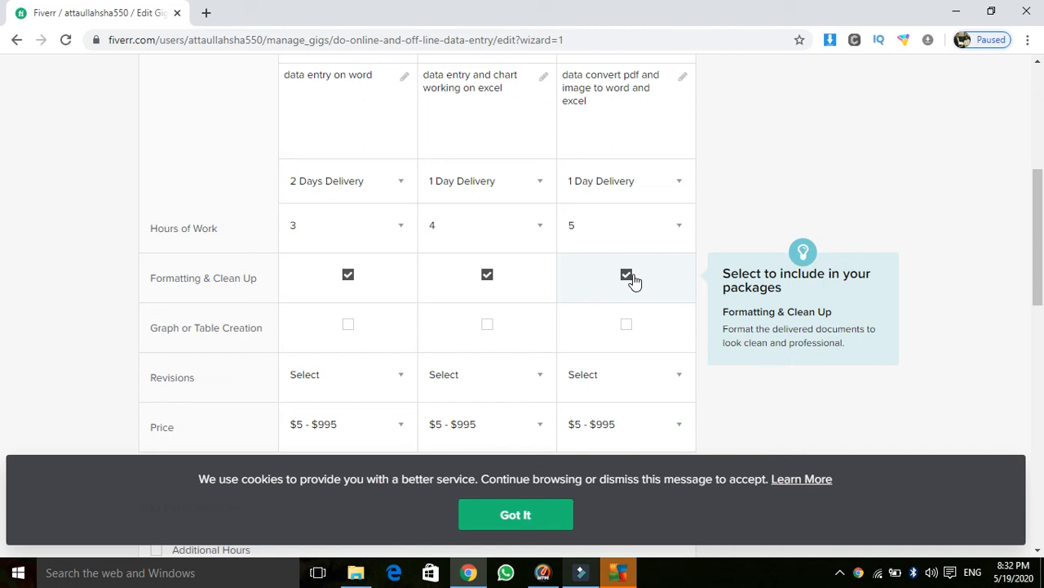
left_click(346, 277)
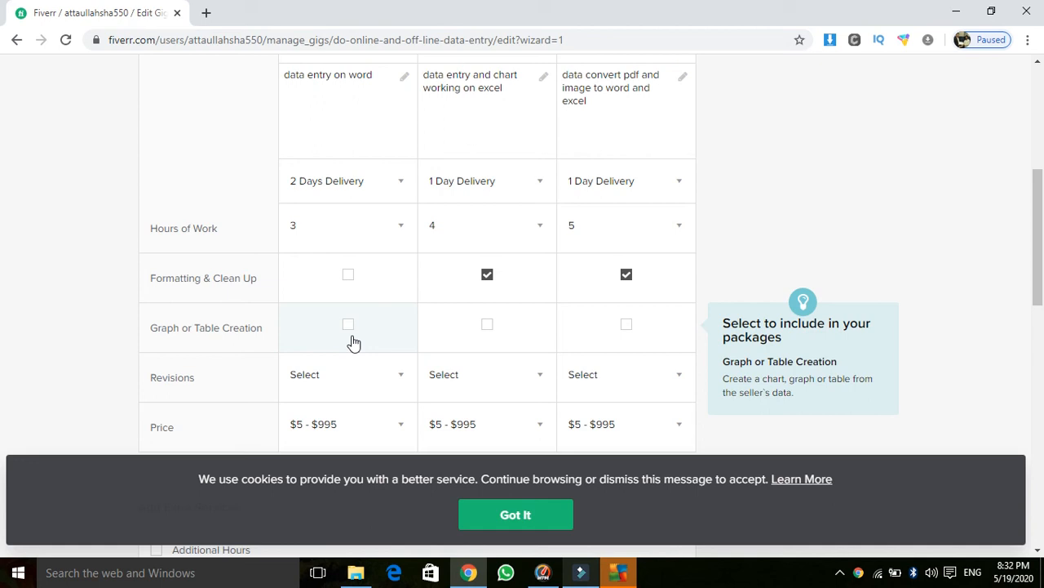
left_click(631, 330)
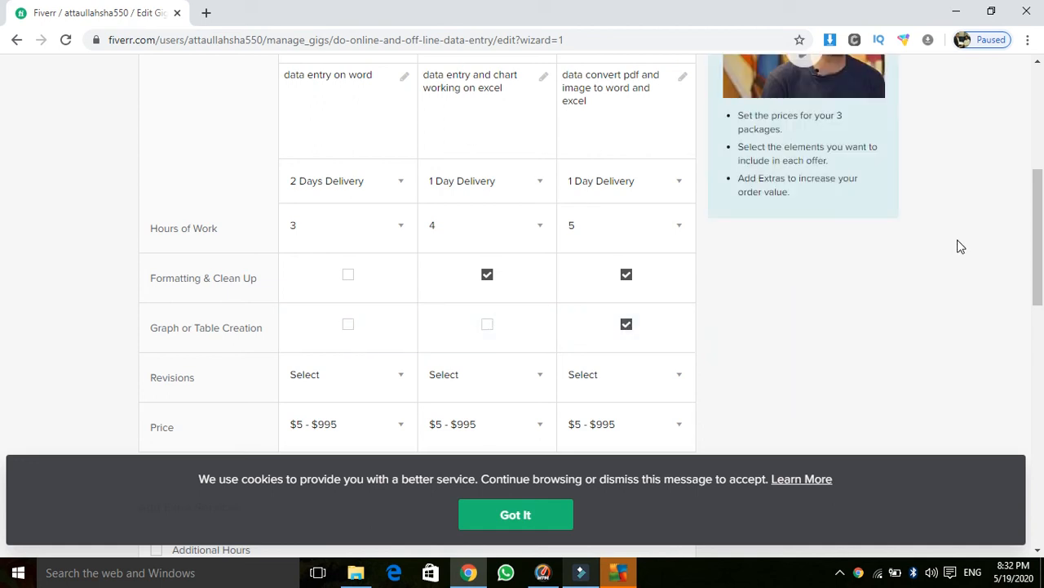
Step: Choose 3 revisions for Basic, 5 for Standard and 8 for Premium
left_click_drag(1039, 249, 1040, 280)
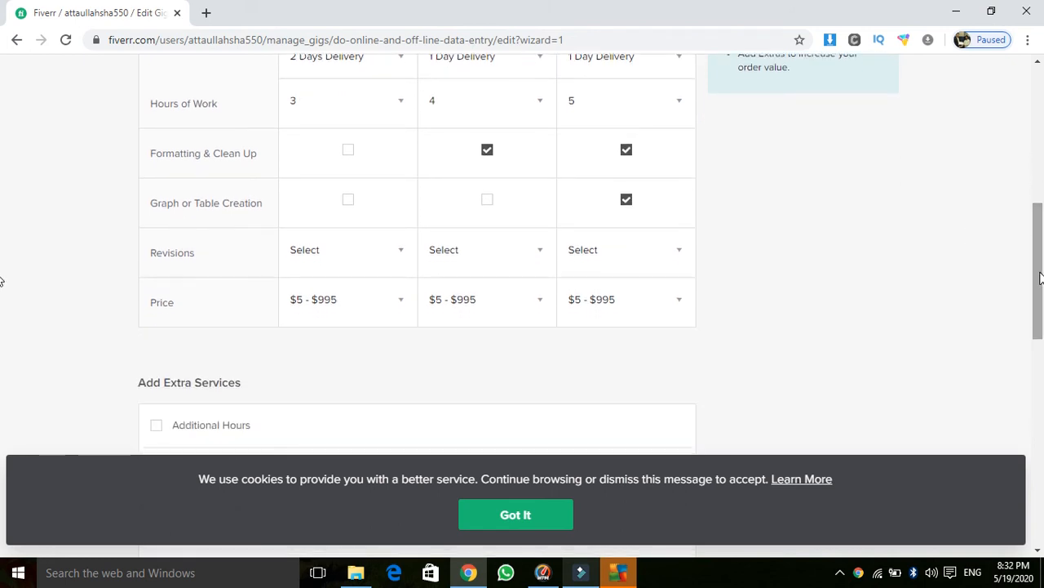
left_click(400, 258)
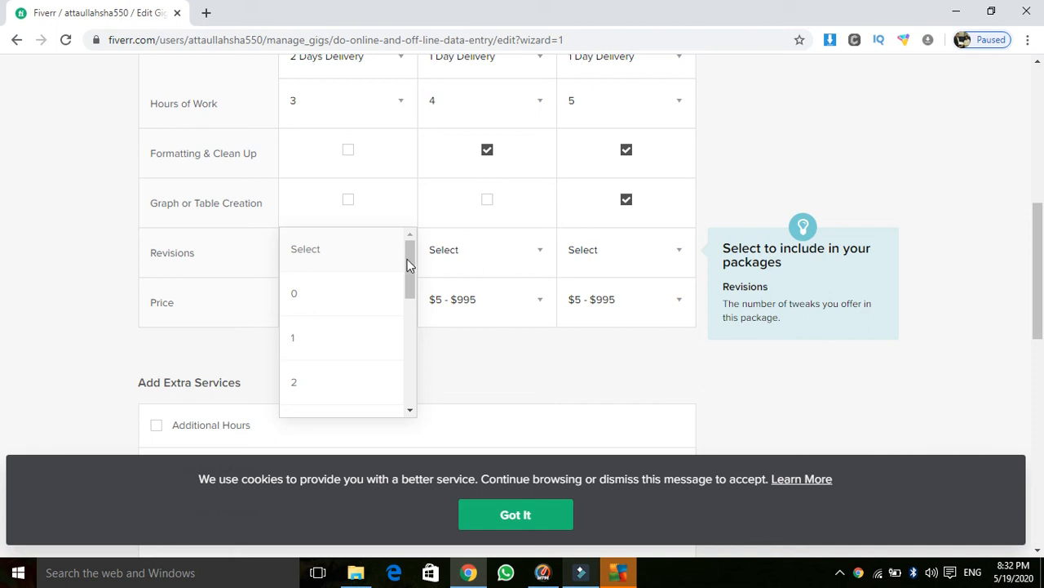
left_click_drag(413, 261, 410, 292)
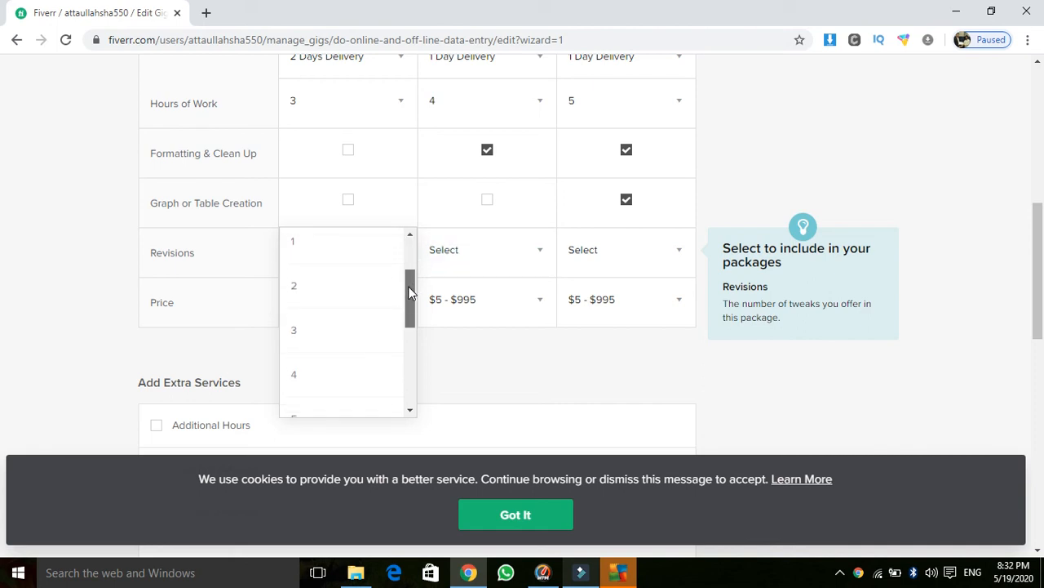
left_click(343, 338)
left_click(511, 252)
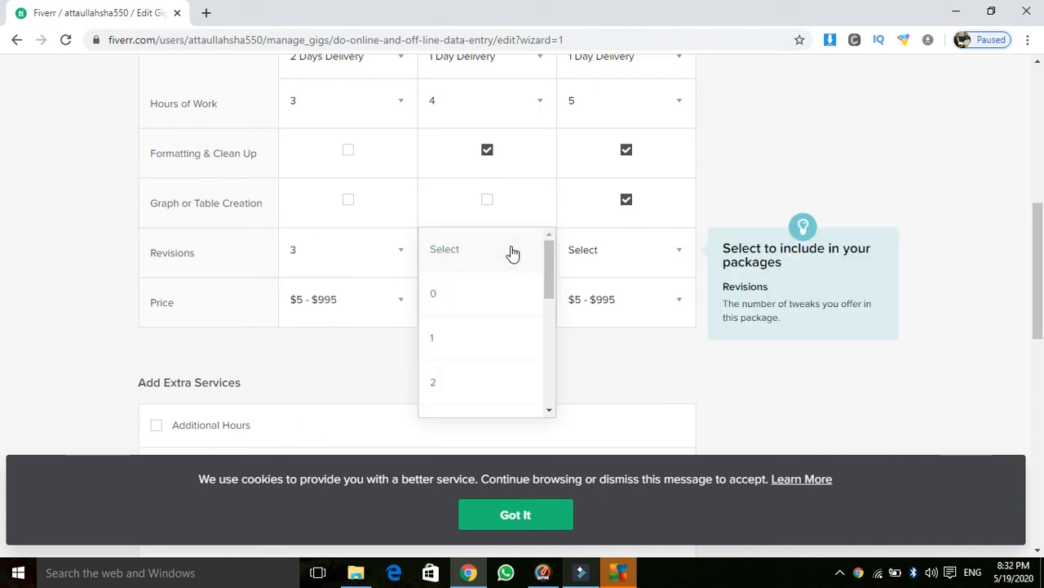
left_click_drag(552, 261, 550, 310)
left_click(485, 365)
left_click(640, 266)
left_click_drag(690, 268, 690, 350)
left_click(614, 390)
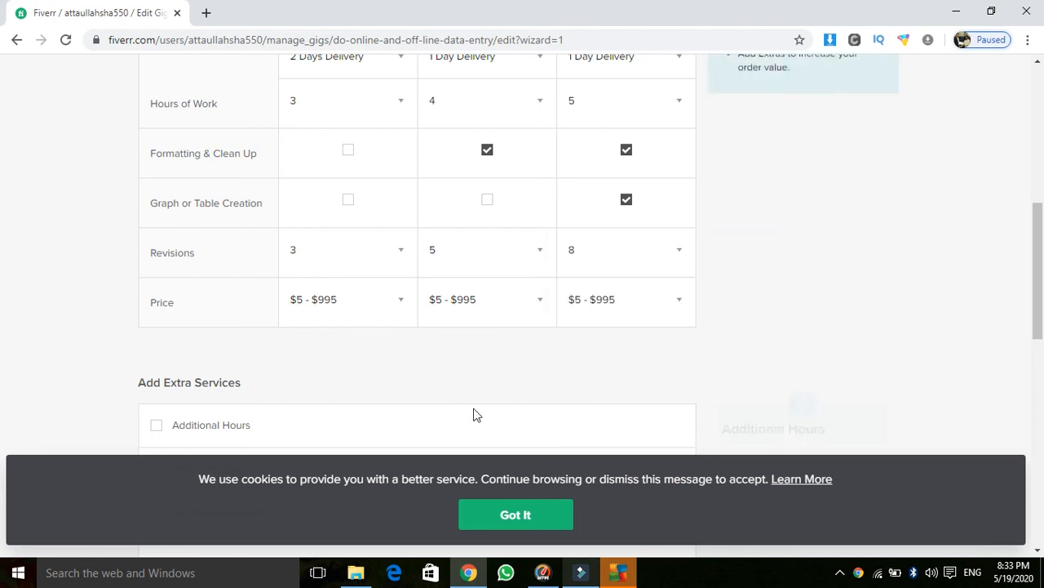
Step: Price Basic at $10, Standard at $15 and Premium at $20
left_click(397, 304)
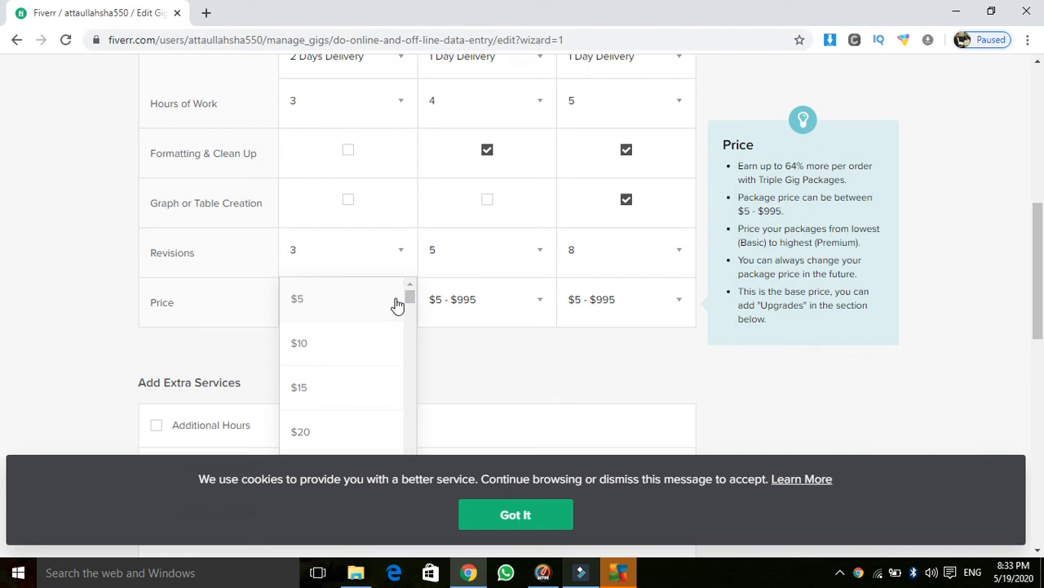
left_click(356, 347)
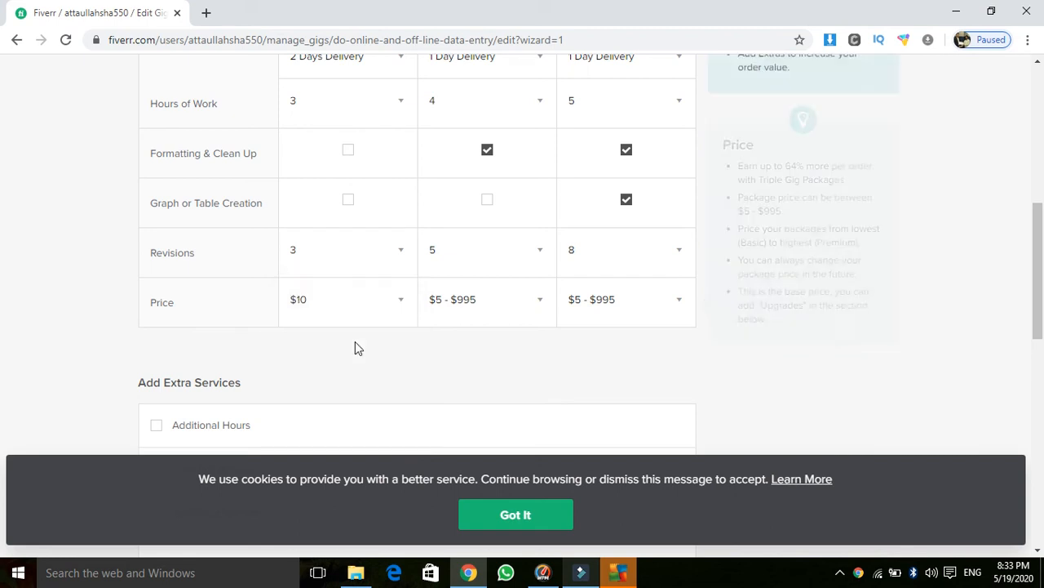
left_click(473, 300)
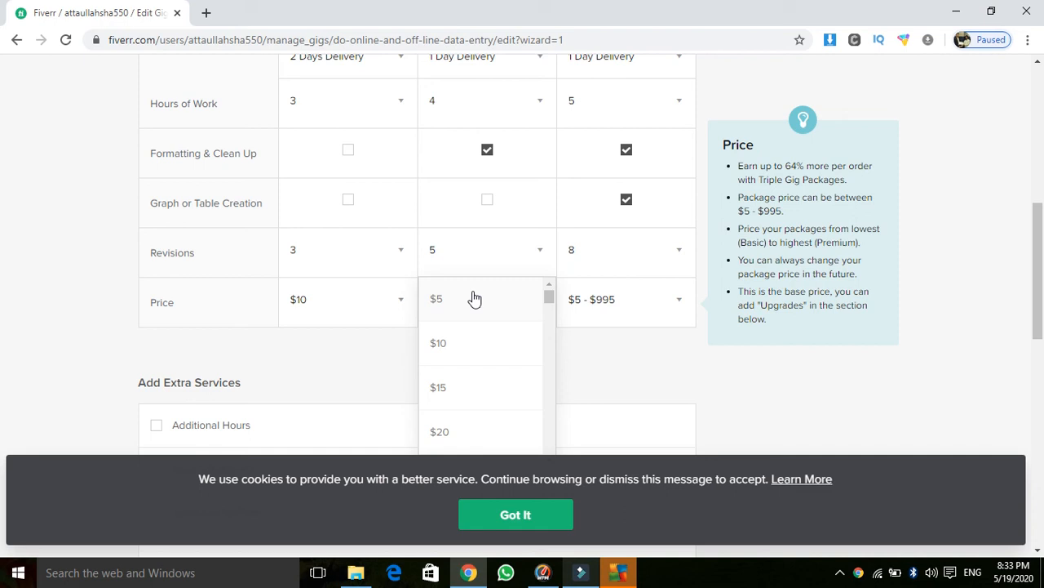
left_click(478, 396)
left_click(609, 310)
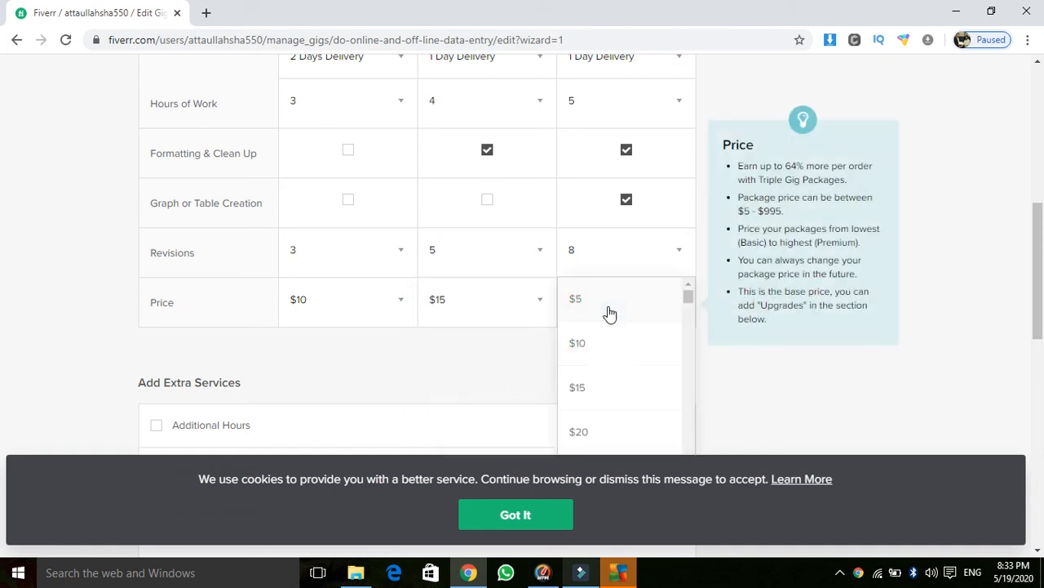
left_click(625, 432)
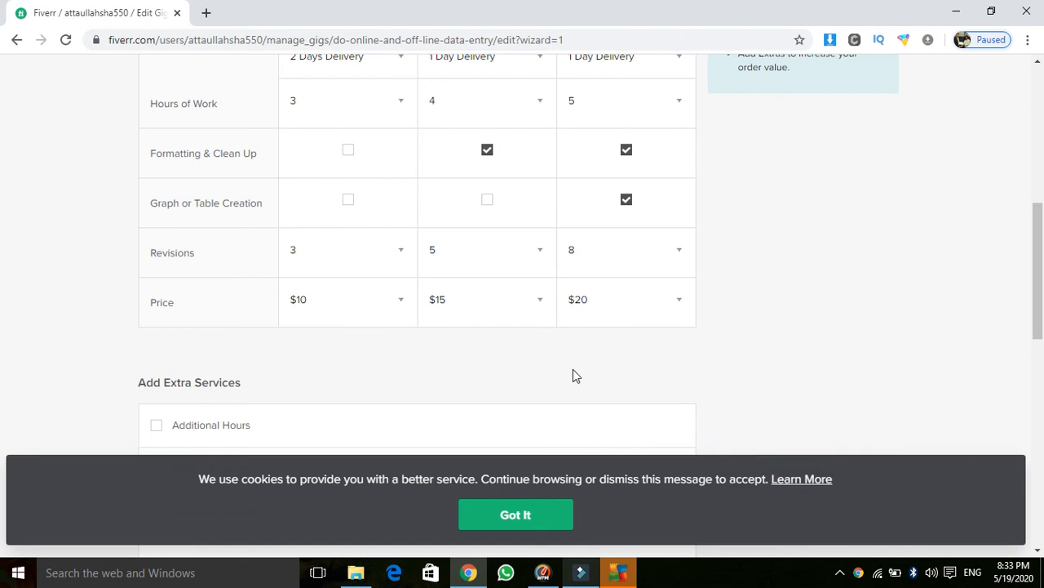
Step: Save the pricing with Save & Continue to reach Description & FAQ
left_click_drag(1036, 237, 1035, 305)
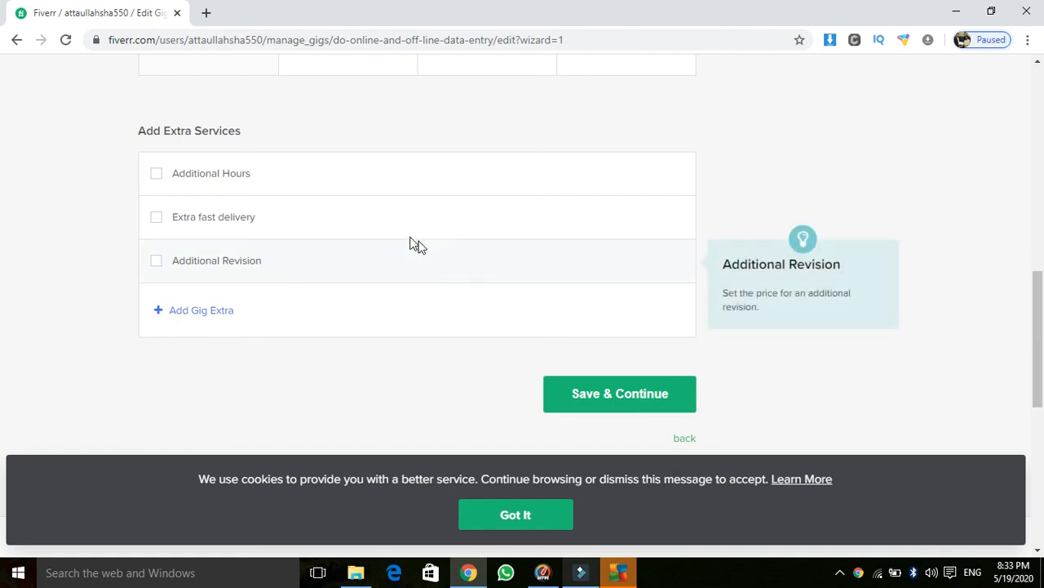
mouse_move(282, 203)
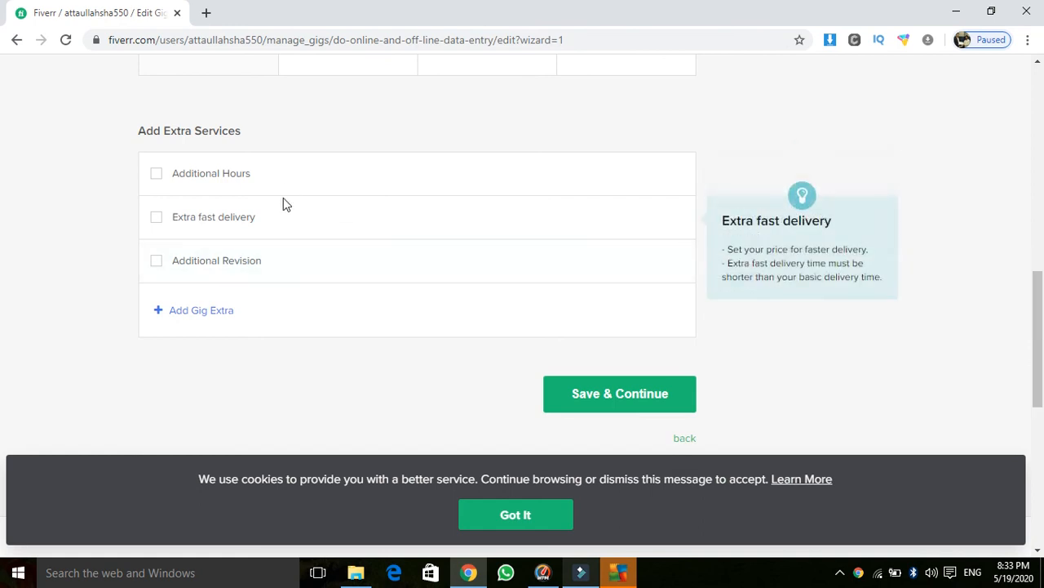
left_click(609, 392)
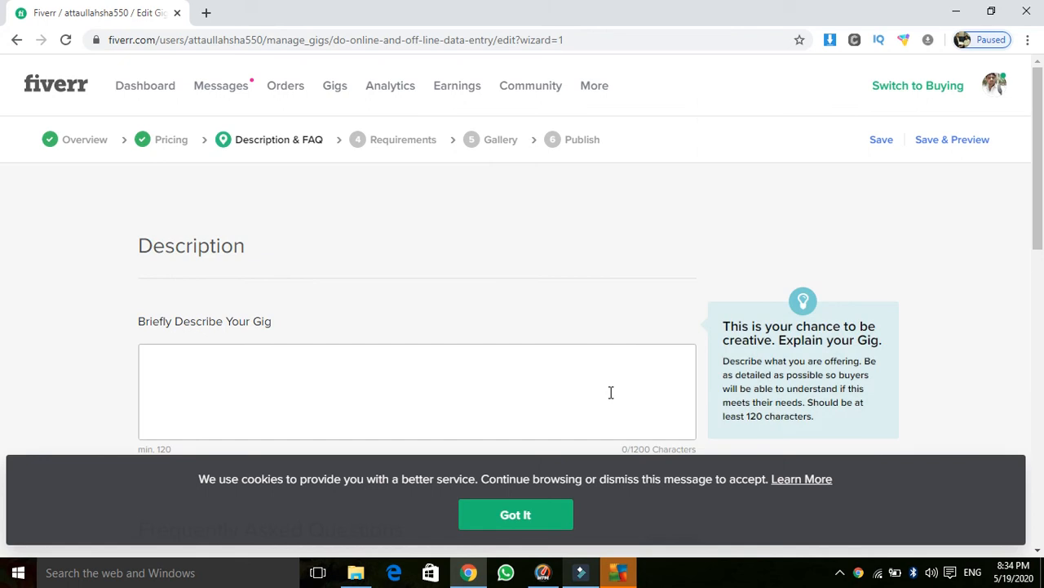
Step: Start the gig description with the lines 'data entry' and 'working on ms word'
scroll(1033, 206, "down", 2)
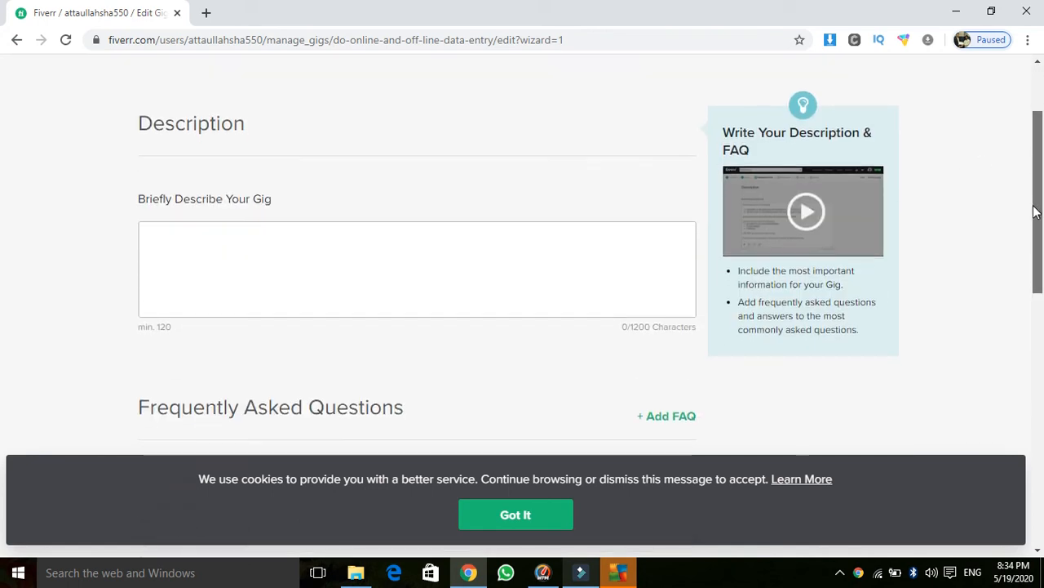
left_click(381, 256)
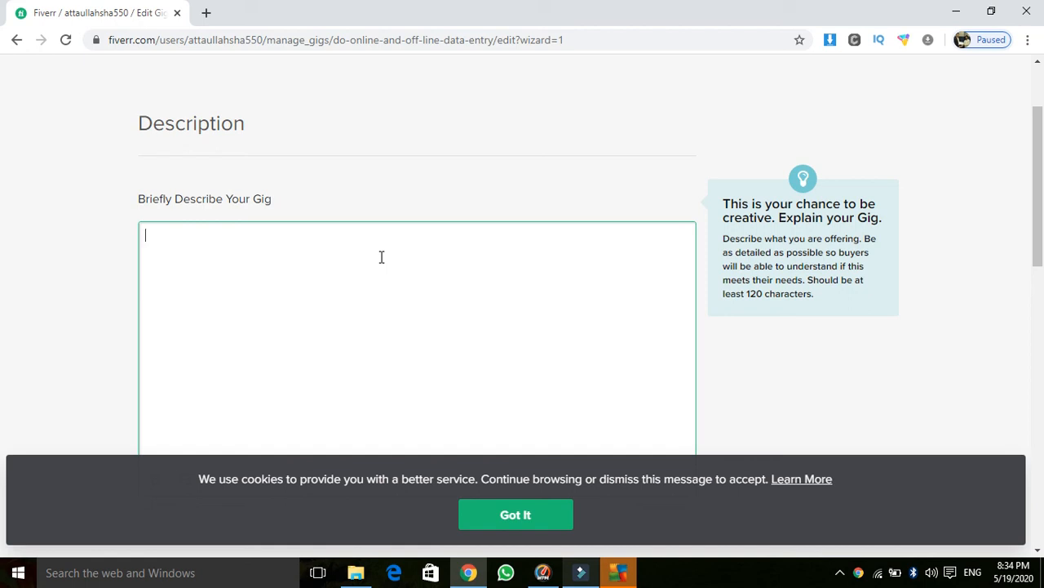
type("data enter")
key("BackSpace")
key("BackSpace")
type("ry")
key("Return")
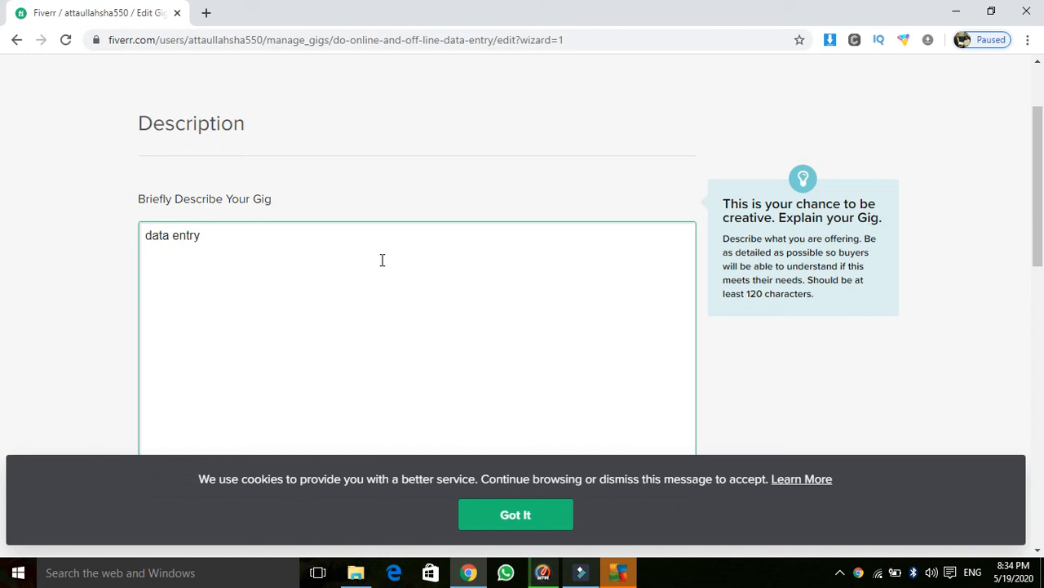
type("working on ms wor")
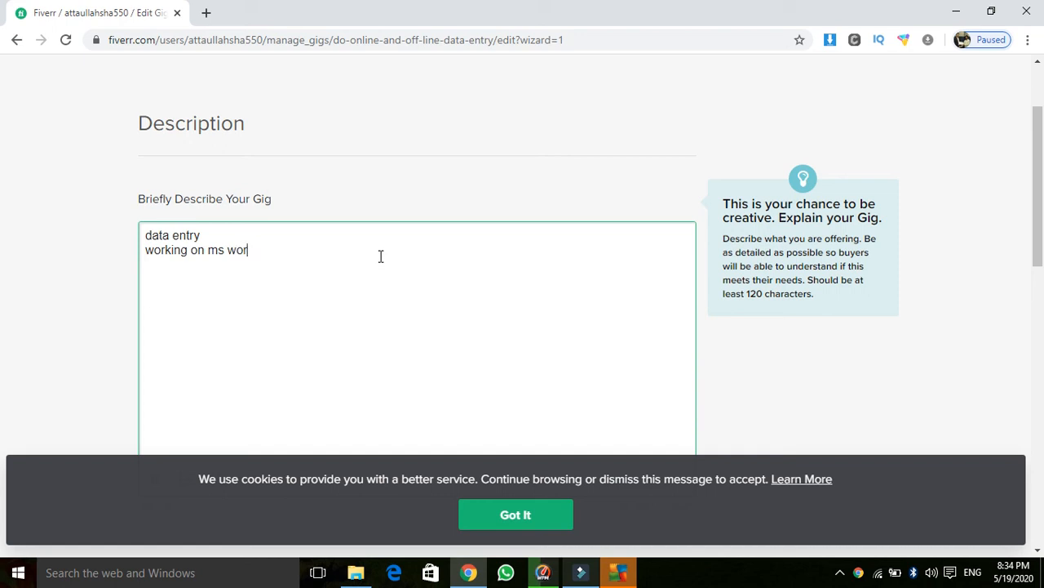
type("d")
key("Return")
Step: Add the lines 'net browsing' and 'table and chart' to the description
type("net browsing ")
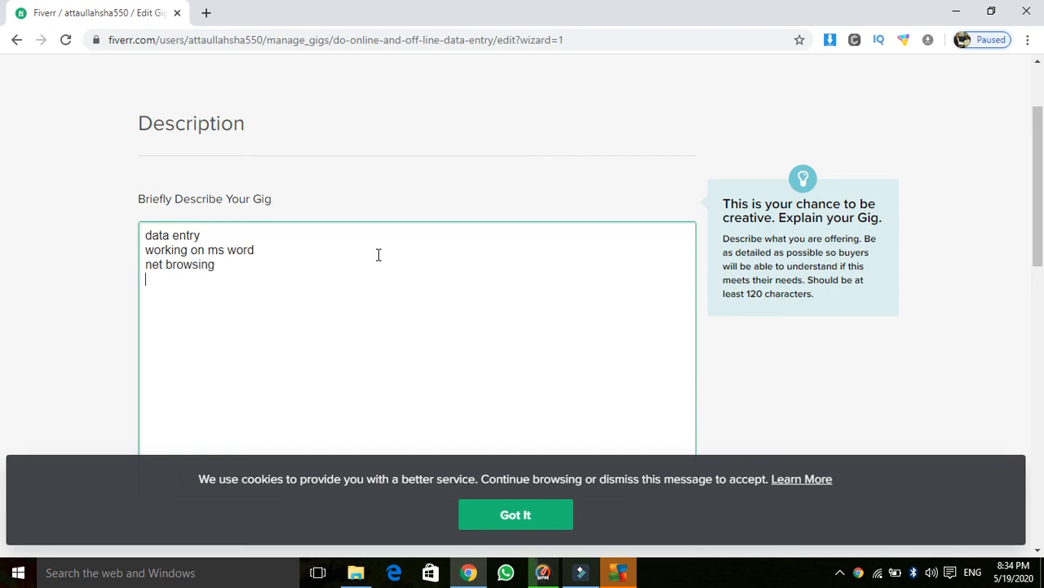
type("table")
double_click(377, 251)
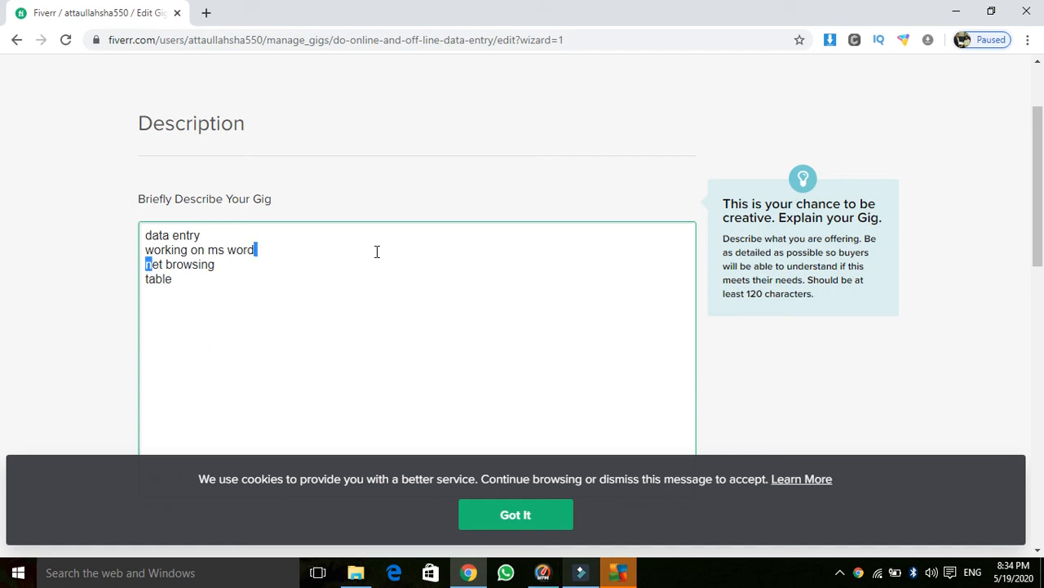
left_click(176, 278)
type("abd")
key("BackSpace")
key("BackSpace")
type("n")
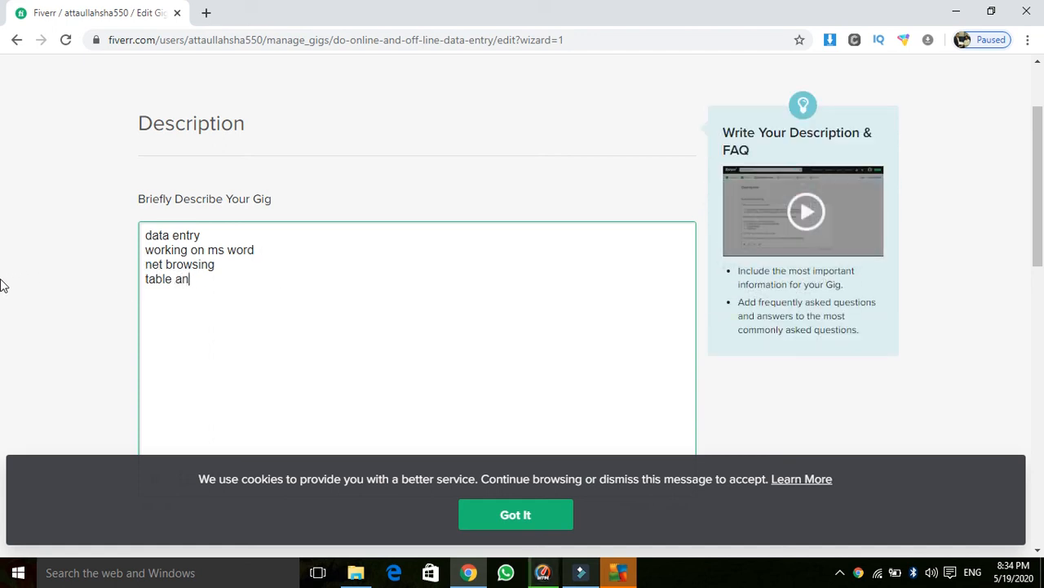
type("d chart")
key("Return")
Step: Paste a second copy of the four lines plus another 'table and chart' to pass 120 characters
left_click_drag(1039, 198, 1038, 235)
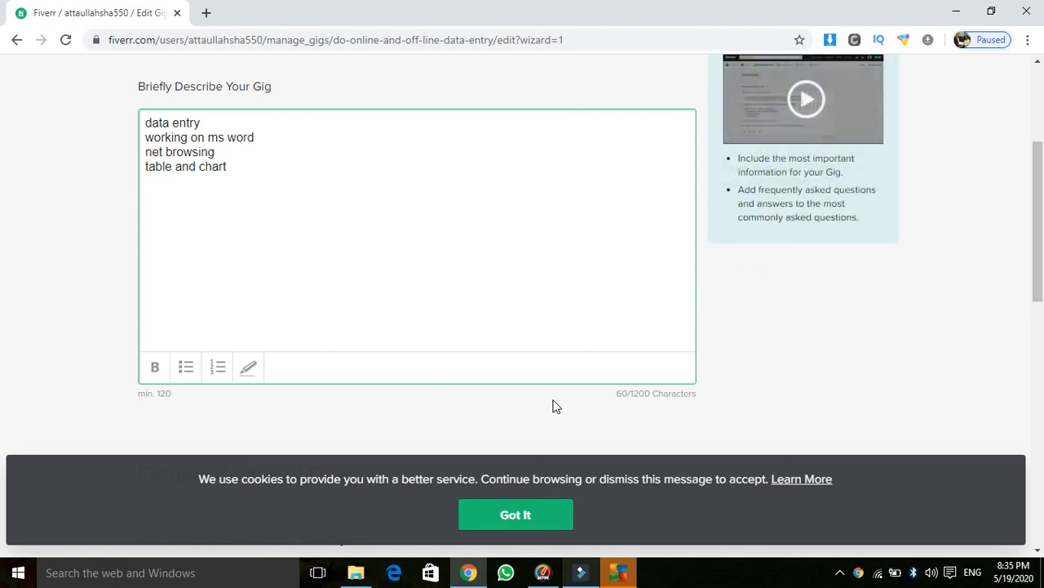
left_click(242, 165)
left_click_drag(242, 166, 133, 105)
key("ctrl+c")
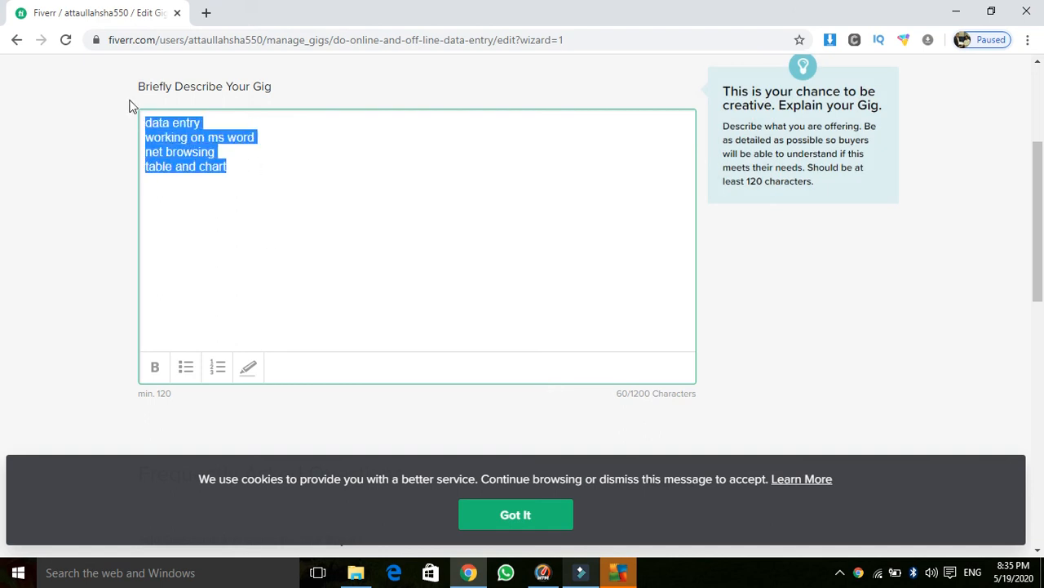
left_click(174, 200)
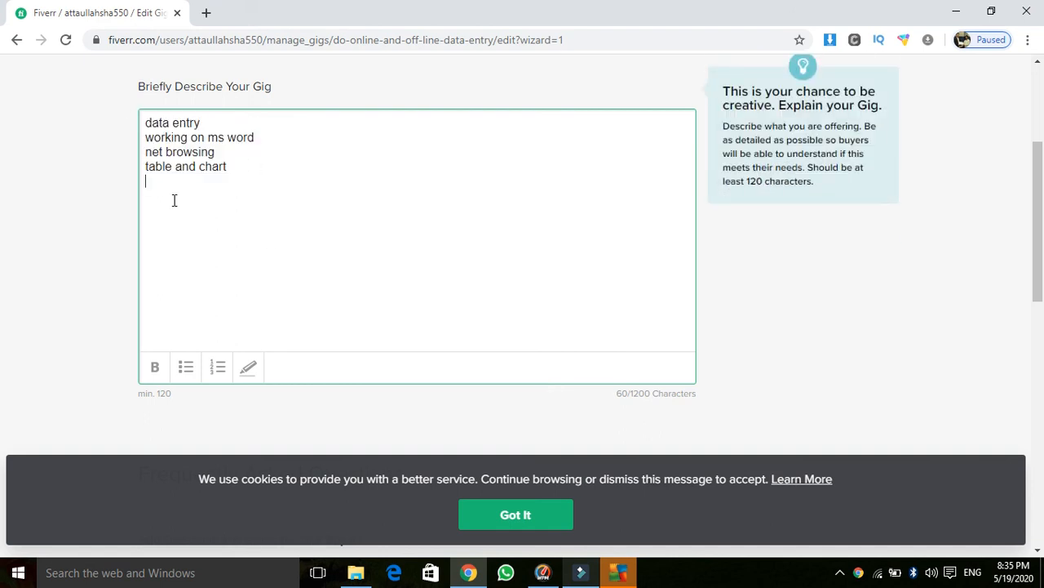
key("ctrl+v")
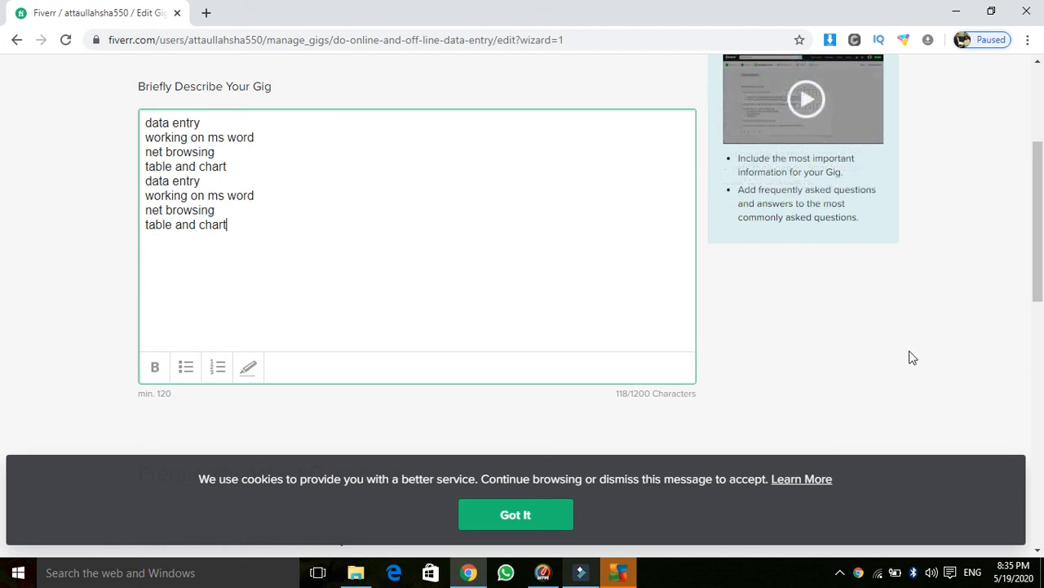
left_click_drag(256, 219, 96, 224)
key("ctrl+c")
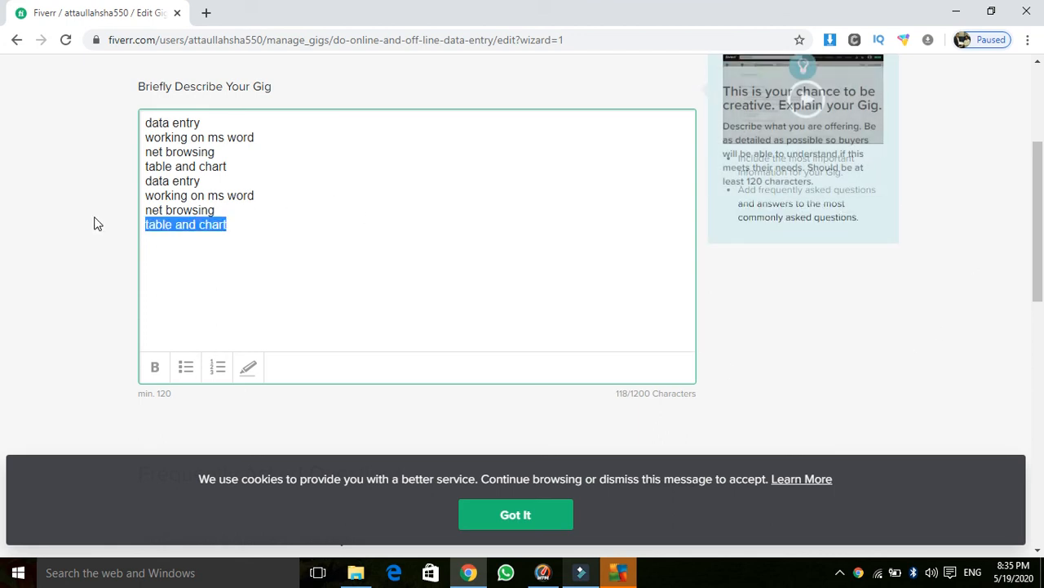
left_click(164, 241)
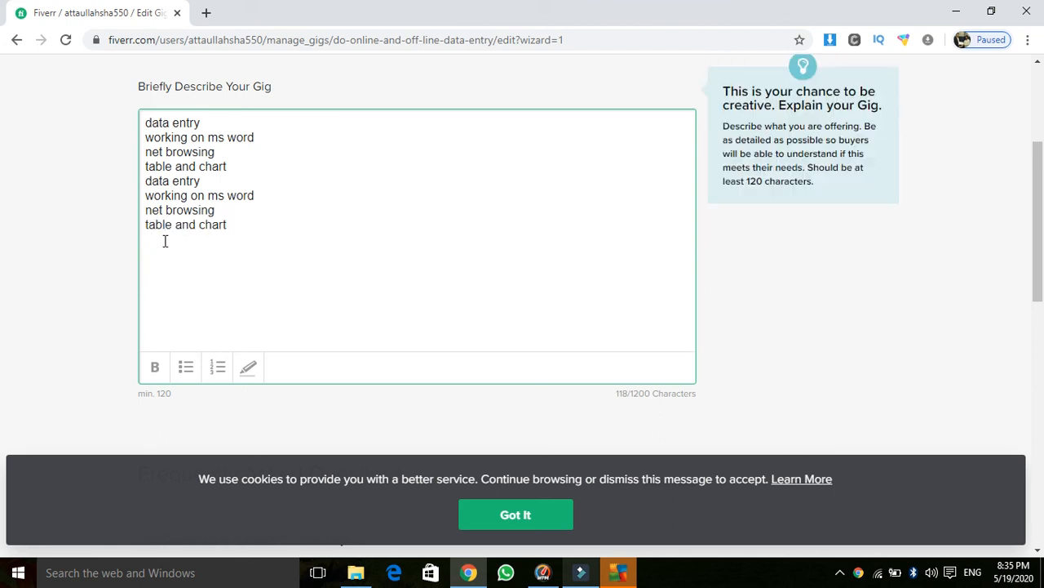
key("ctrl+v")
left_click(623, 398)
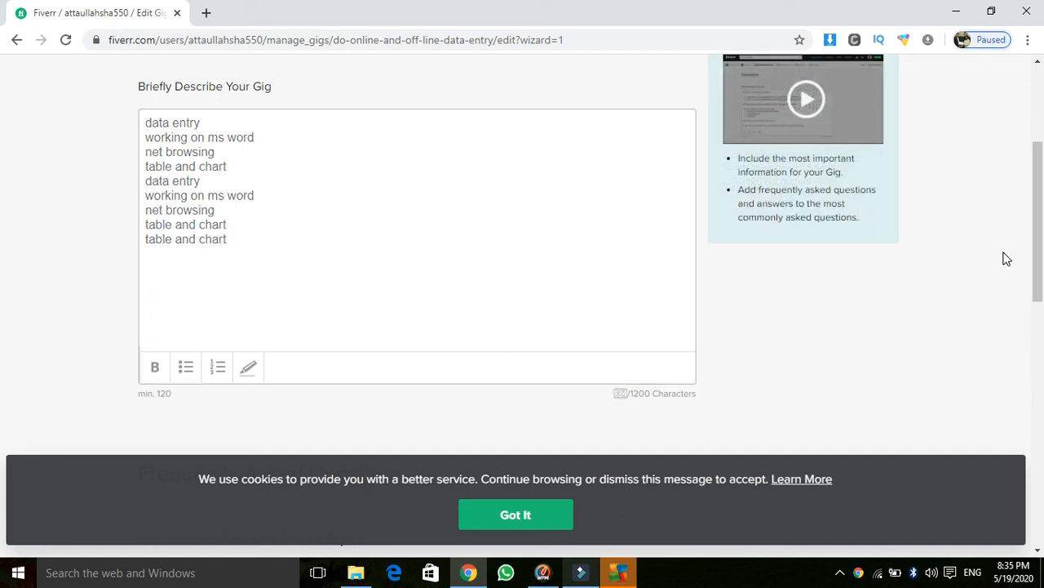
scroll(1038, 255, "down", 1)
left_click_drag(1038, 256, 1037, 325)
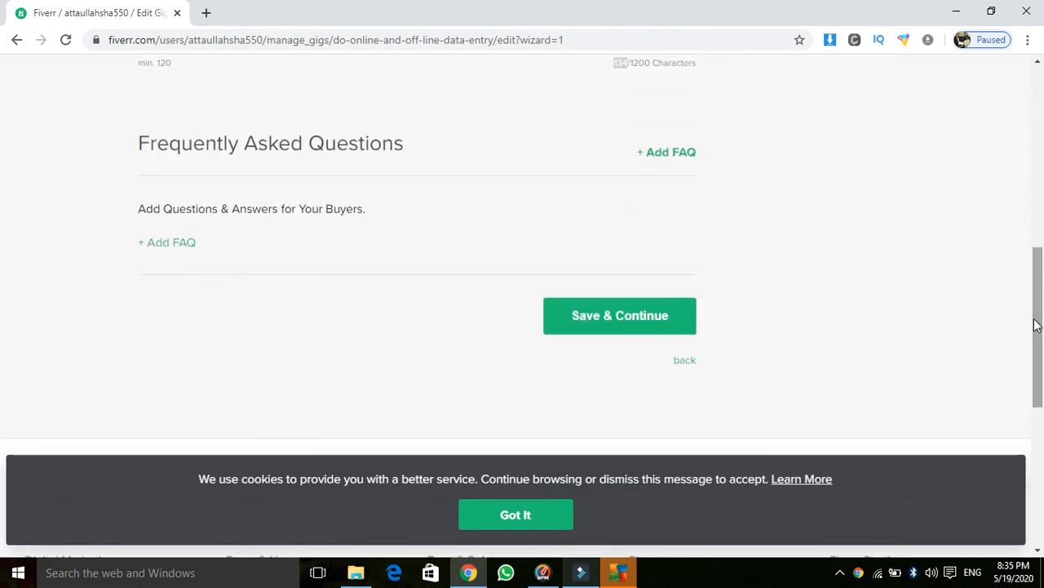
Step: Save the description and enter buyer requirement #1 'data entry work for you'
left_click(613, 314)
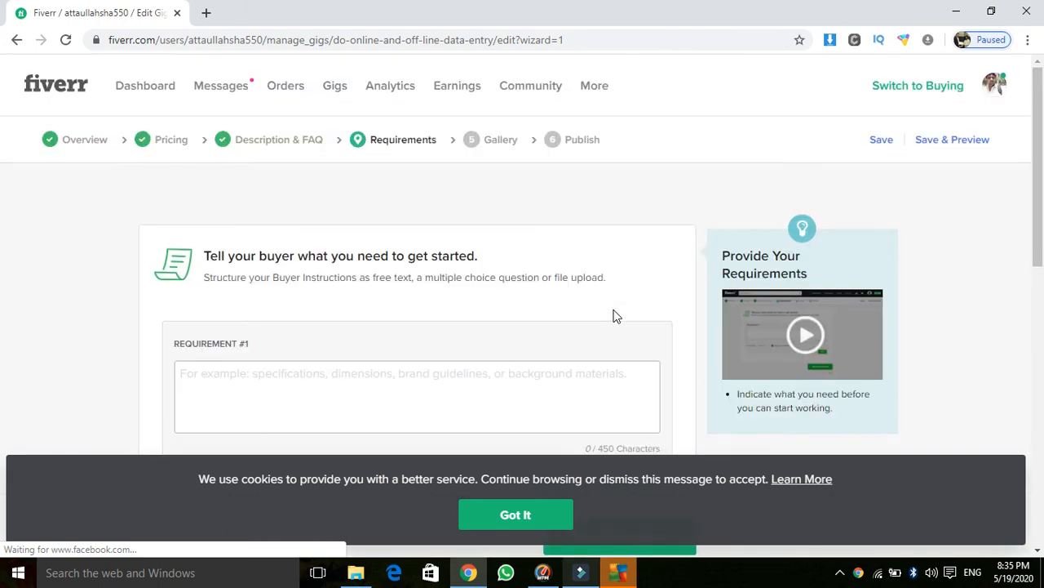
left_click_drag(1038, 163, 1038, 242)
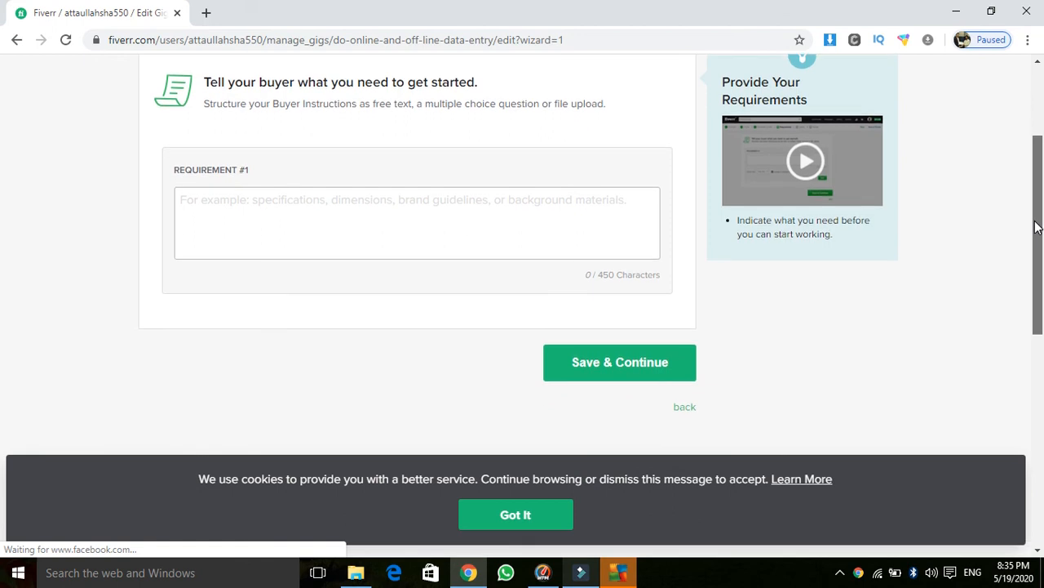
left_click(616, 378)
left_click(388, 219)
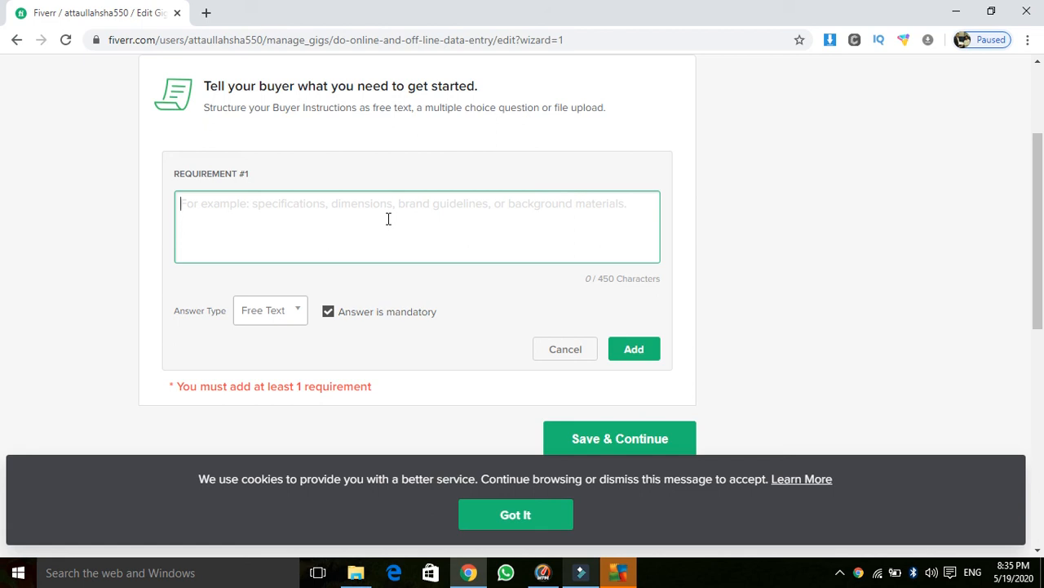
type("data entry wo")
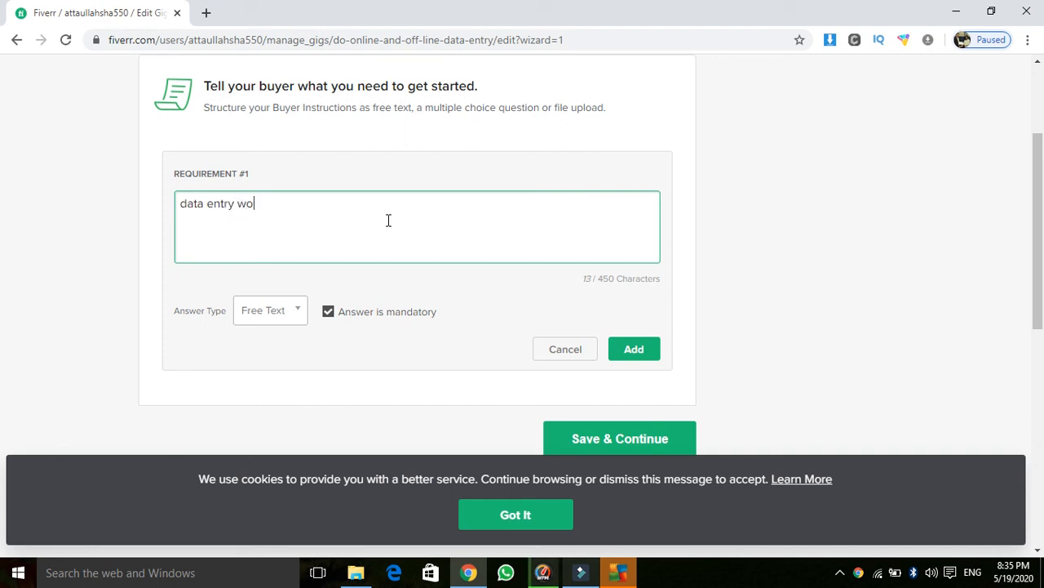
type("rk for you")
Step: Make the requirement's answer type Free Text, add it, and save the Requirements step
left_click(293, 313)
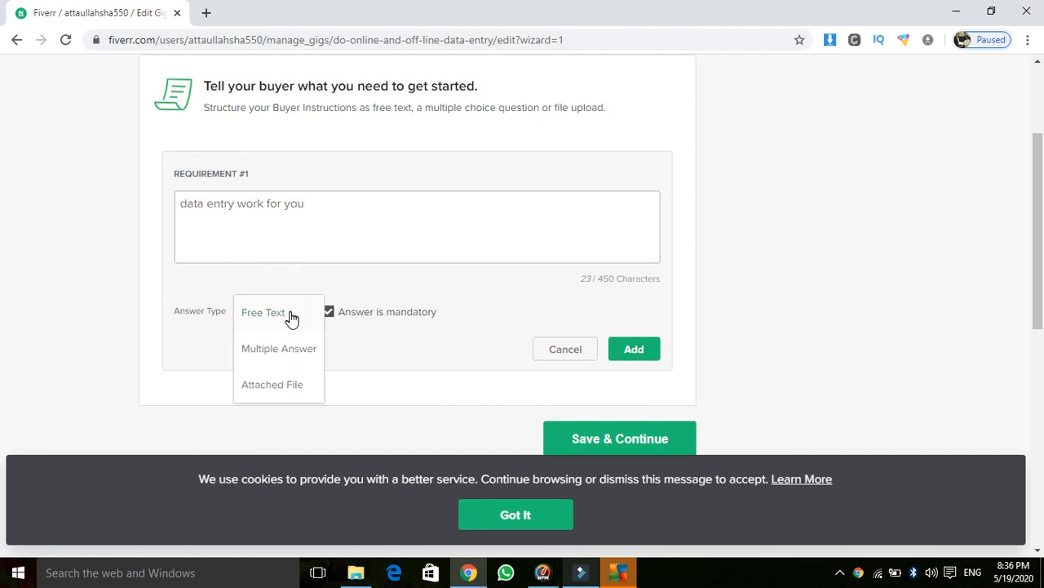
left_click(290, 319)
left_click(655, 360)
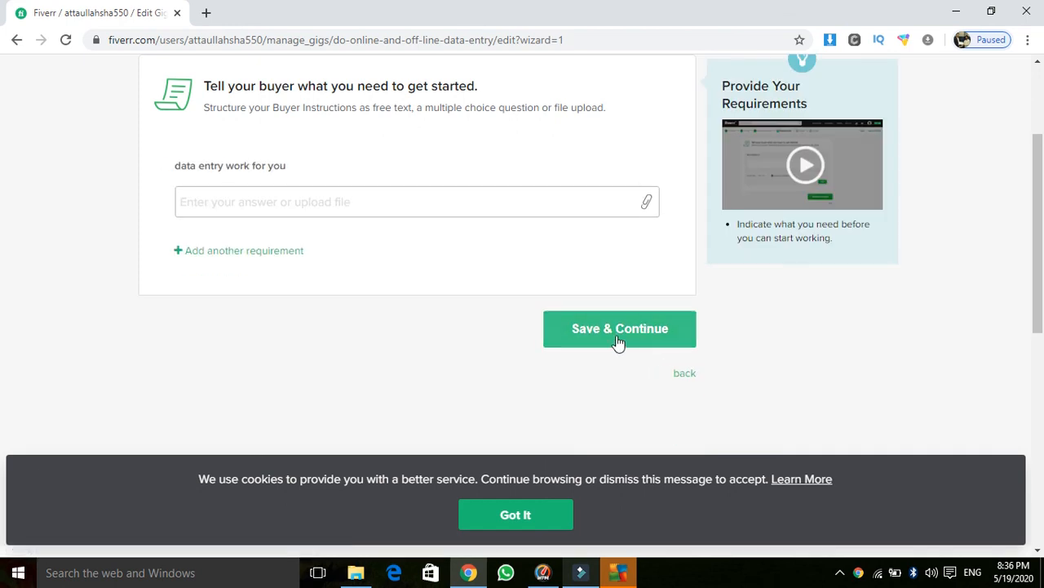
left_click(617, 341)
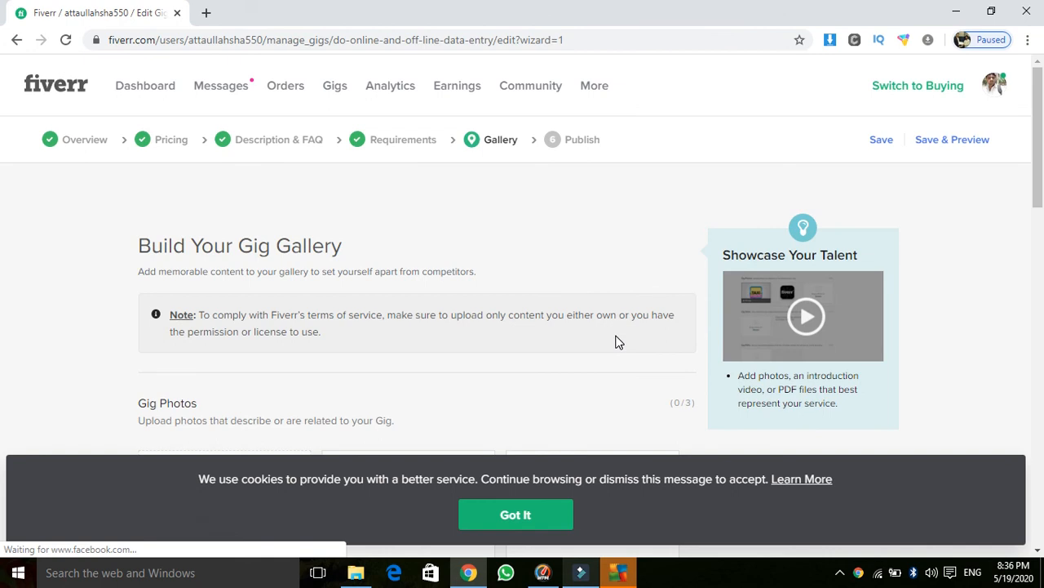
Step: Upload the Admis image from the Desktop as the primary gig photo
left_click_drag(1040, 155, 1029, 263)
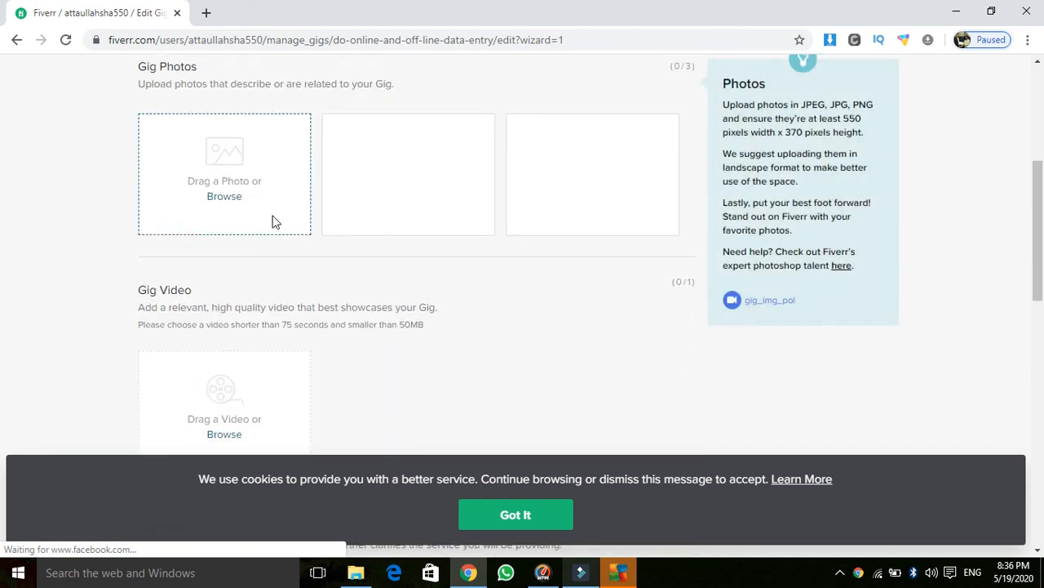
left_click_drag(1041, 244, 1041, 285)
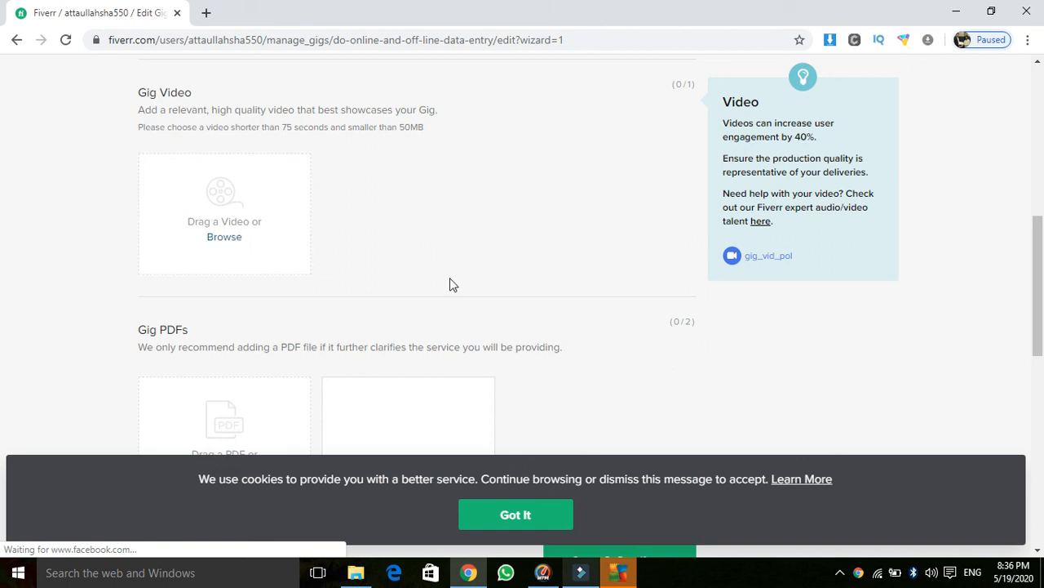
left_click_drag(1042, 248, 1042, 306)
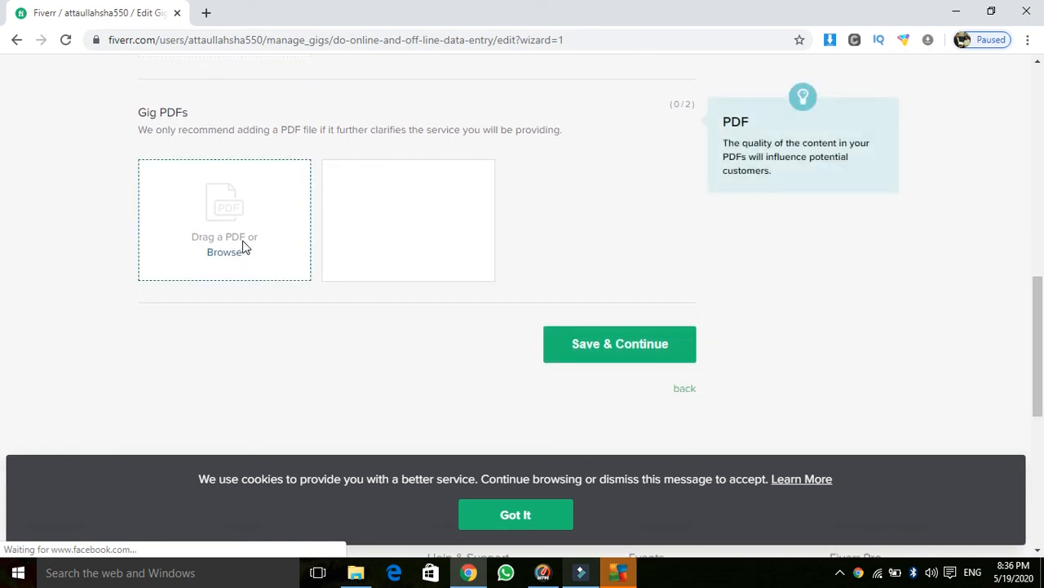
left_click(587, 345)
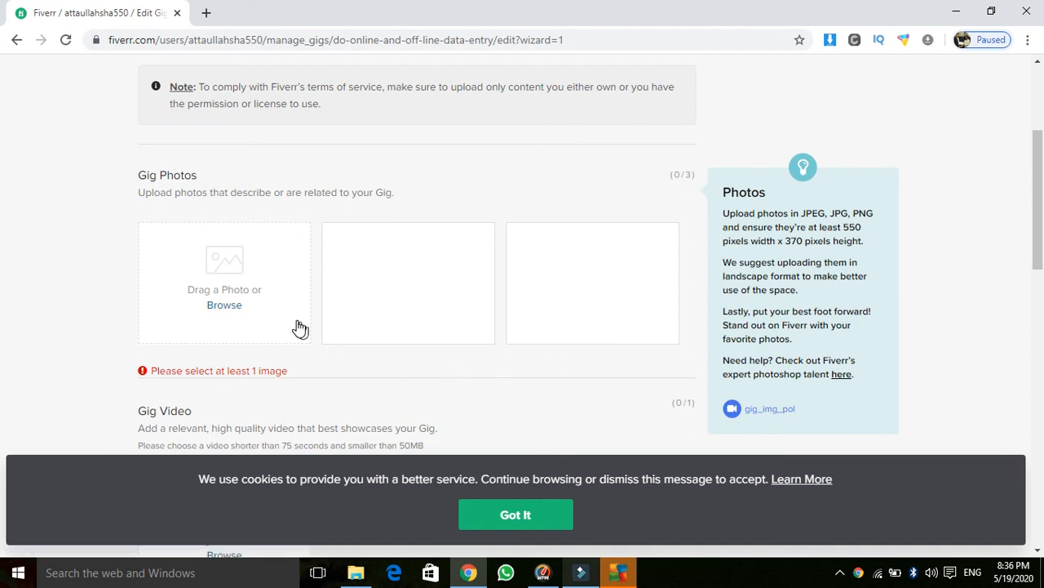
left_click(229, 303)
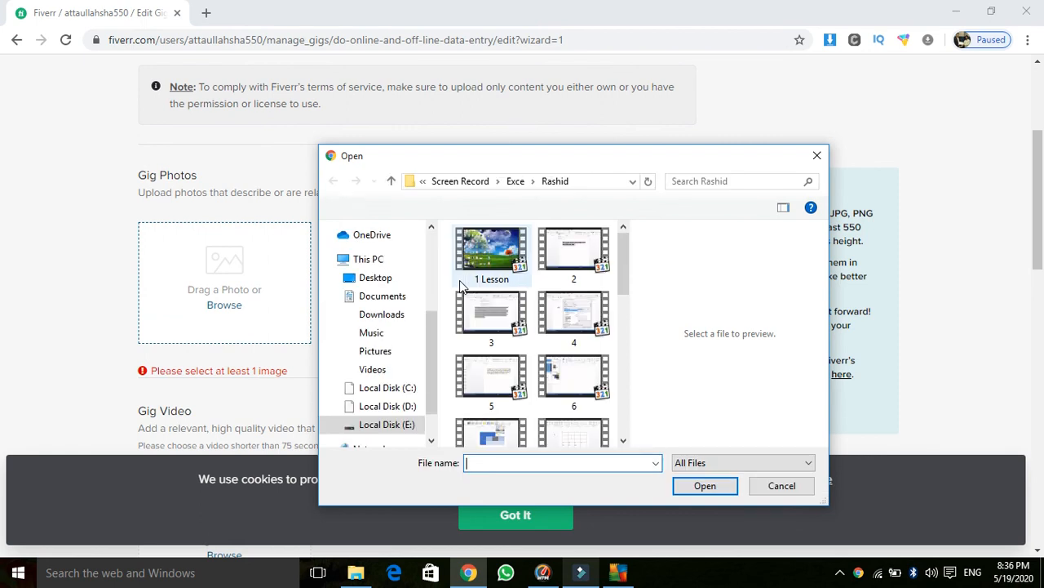
left_click(392, 280)
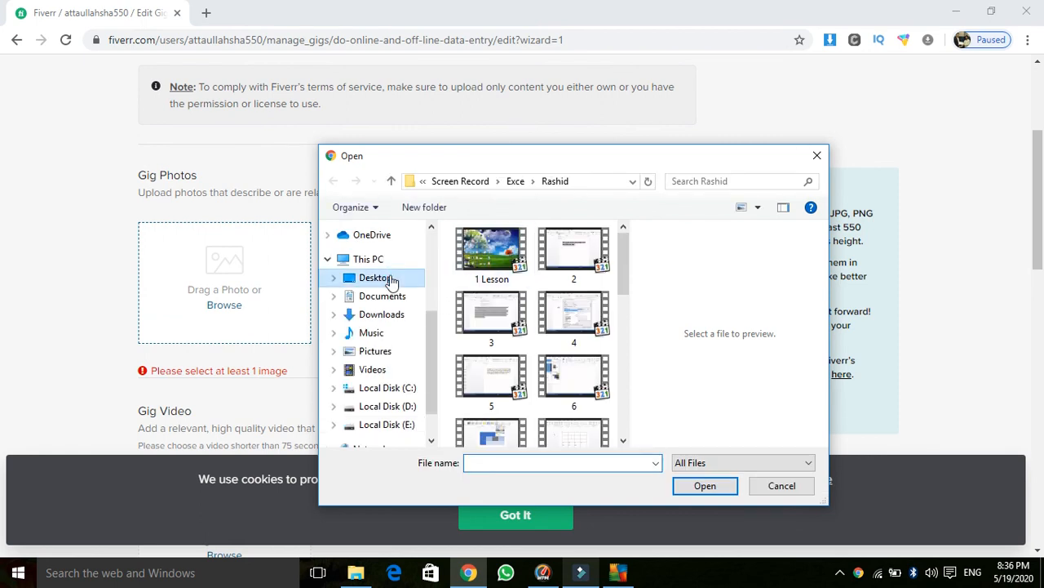
left_click(608, 350)
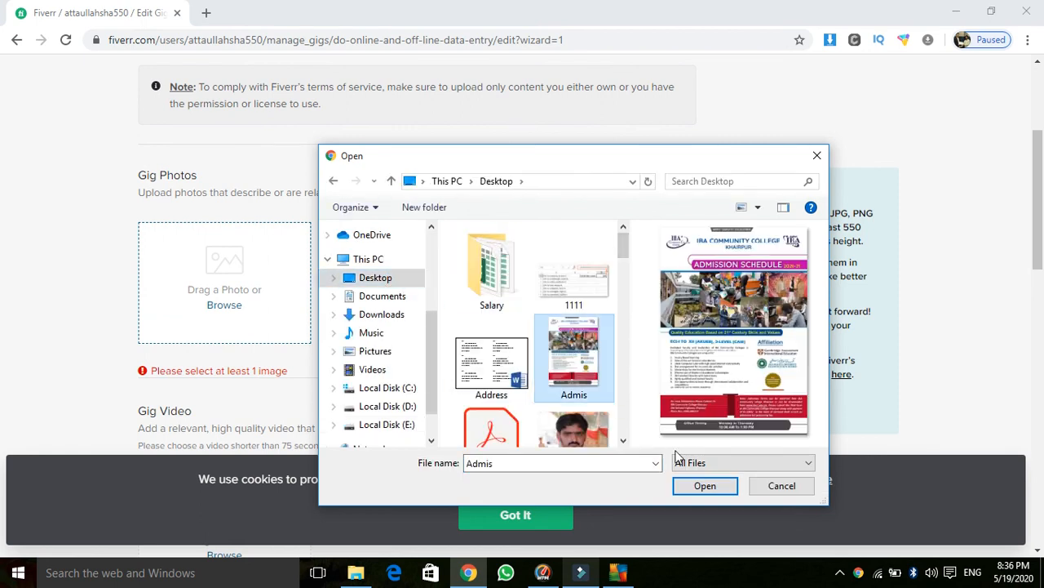
left_click(695, 486)
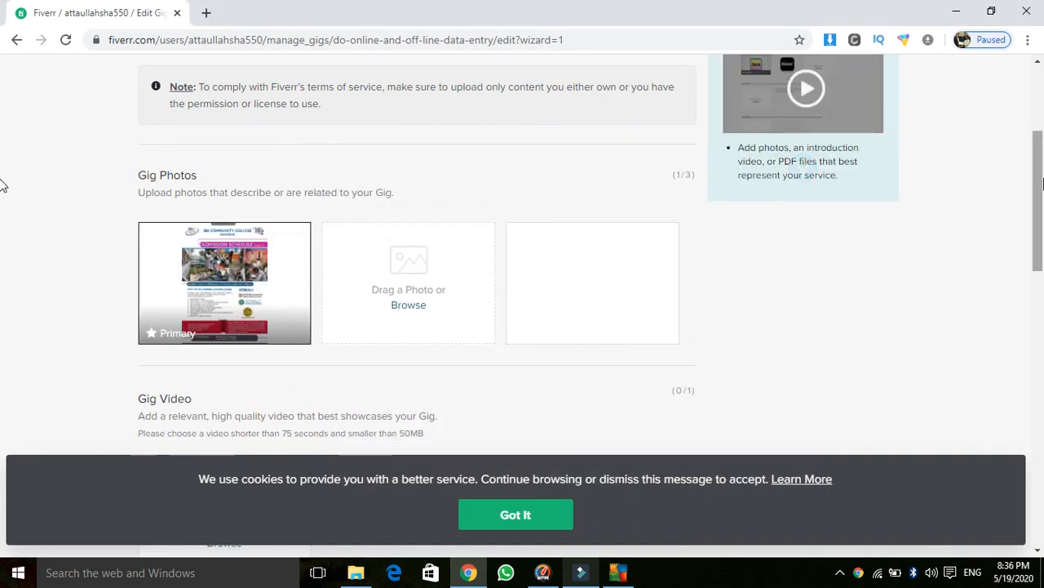
left_click_drag(1043, 183, 1028, 326)
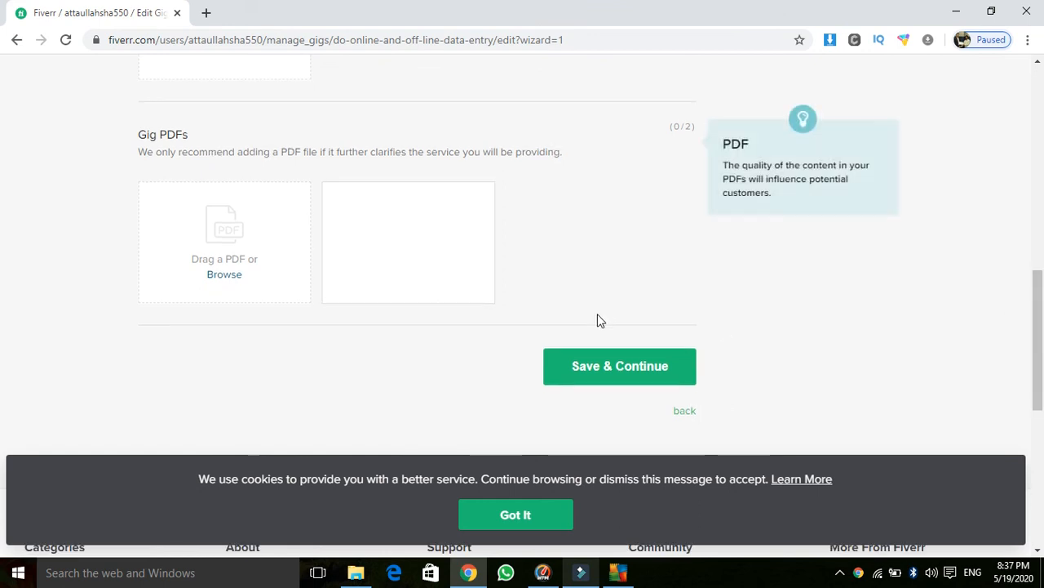
Step: Save the gallery and proceed to the Publish step requiring the Basic English Test
left_click(616, 367)
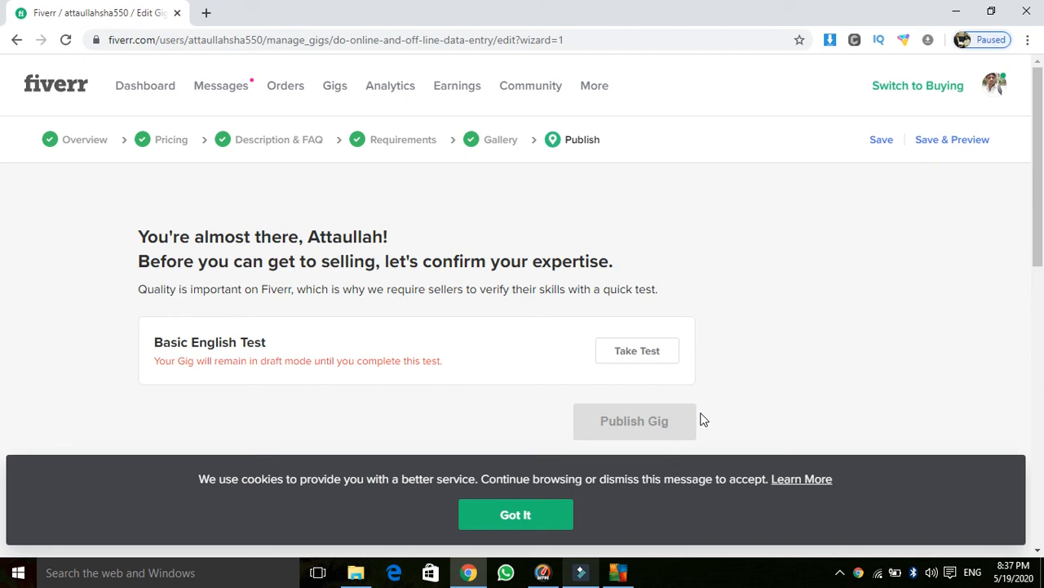
Step: Go to the Seller Dashboard and show the Notifications/Inbox list with its 1 notification
left_click(139, 96)
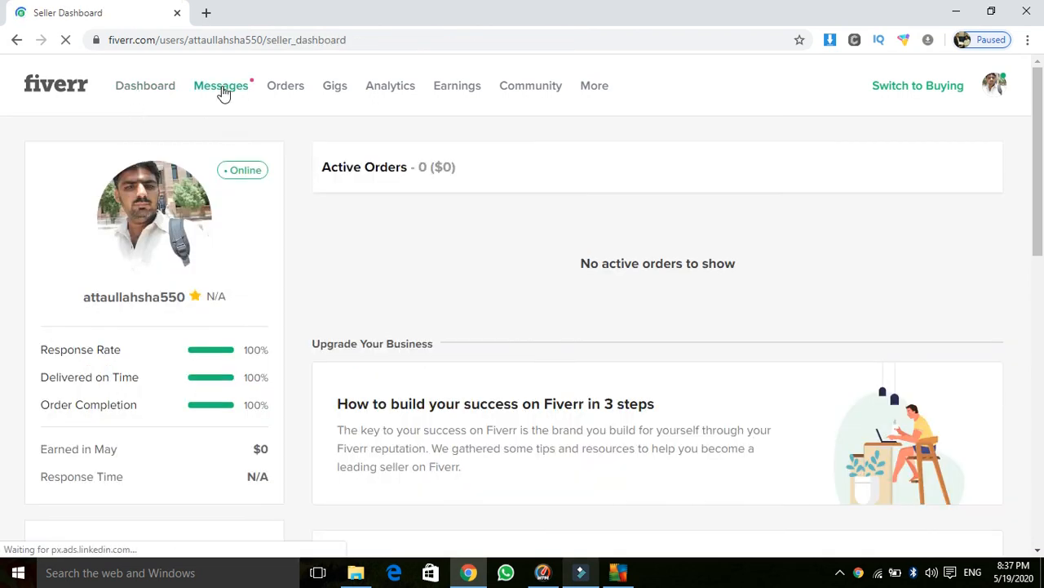
left_click(224, 93)
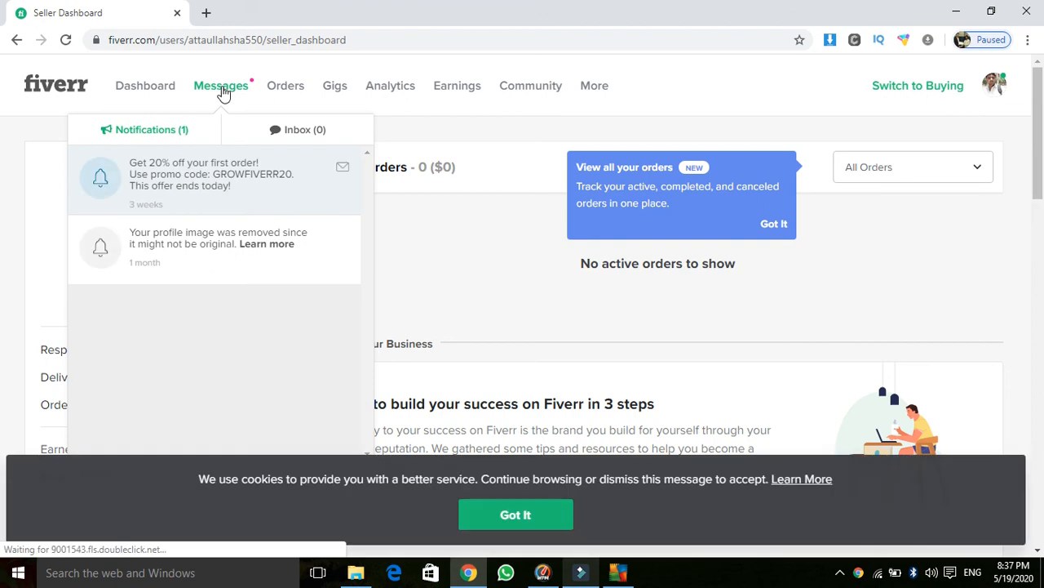